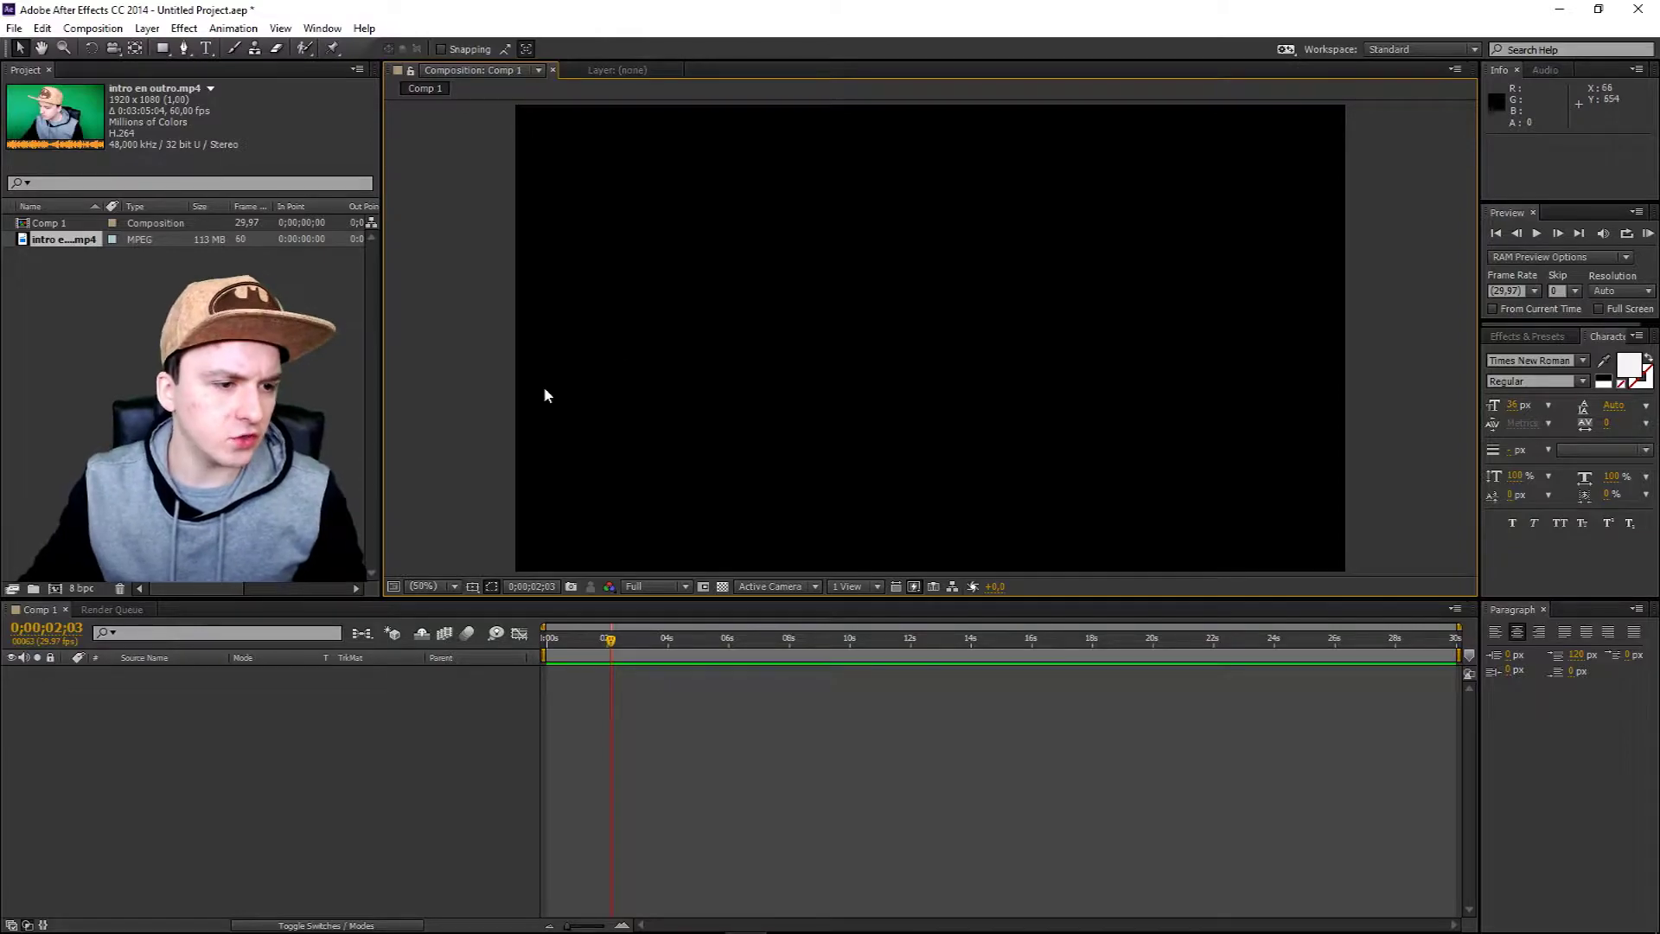
Add the intro en outro.mp4 green-screen clip to Comp 1 and preview its playback
{"action": "left_click_drag", "start_coordinate": [77, 249], "coordinate": [346, 691]}
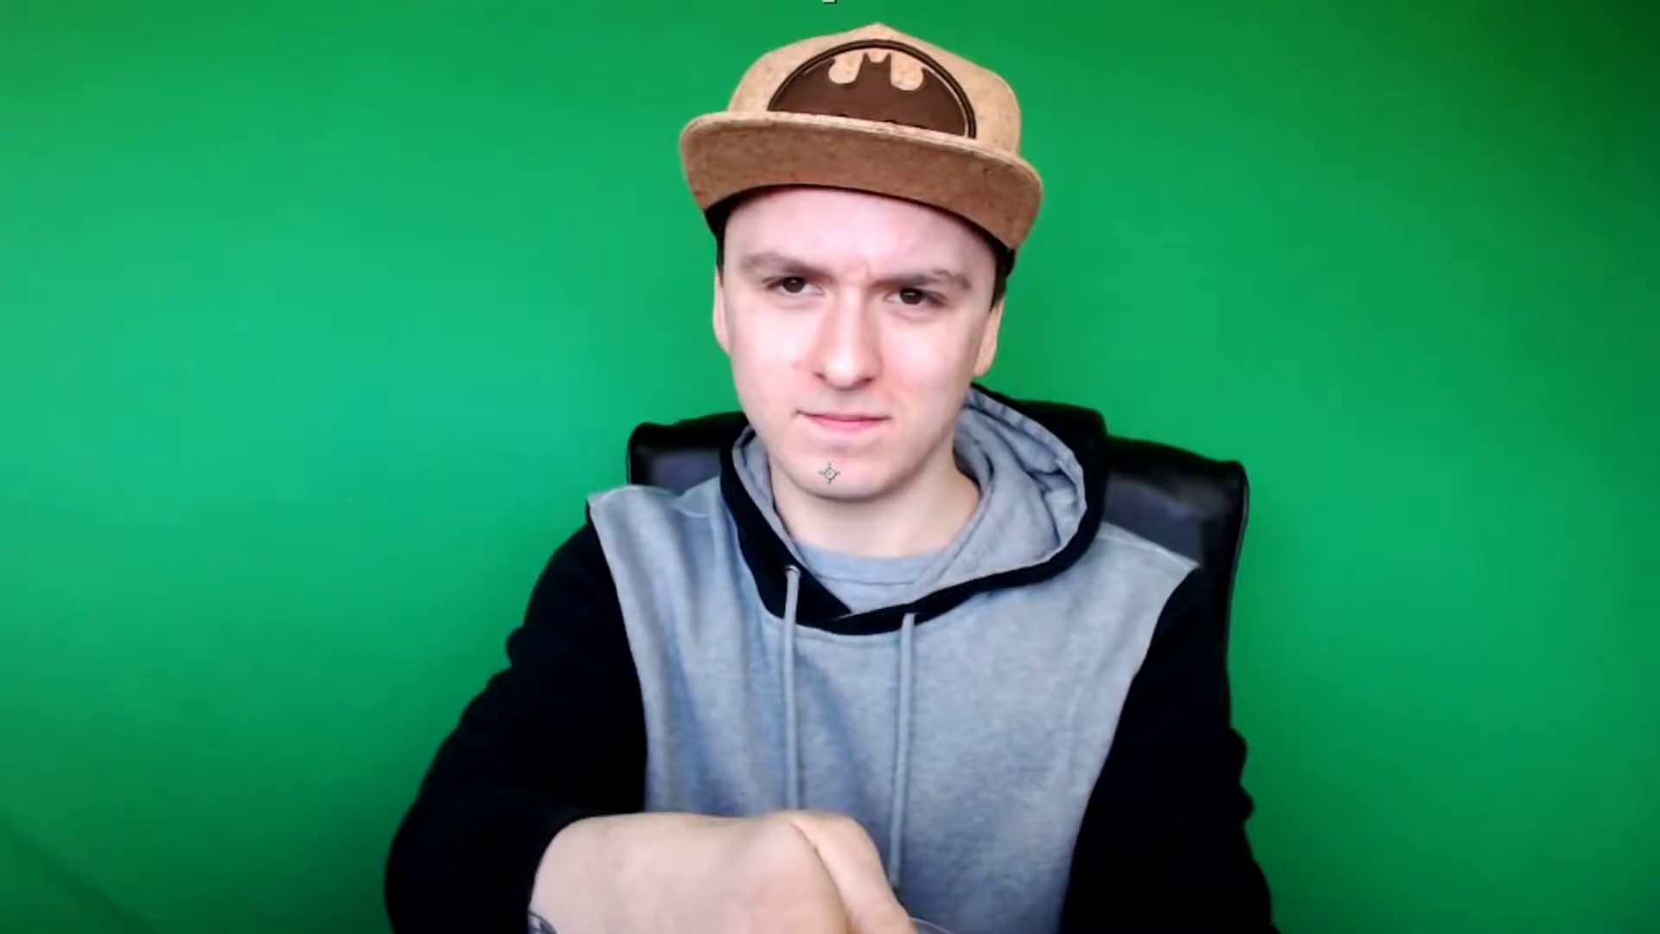
{"action": "left_click_drag", "start_coordinate": [548, 641], "coordinate": [752, 641]}
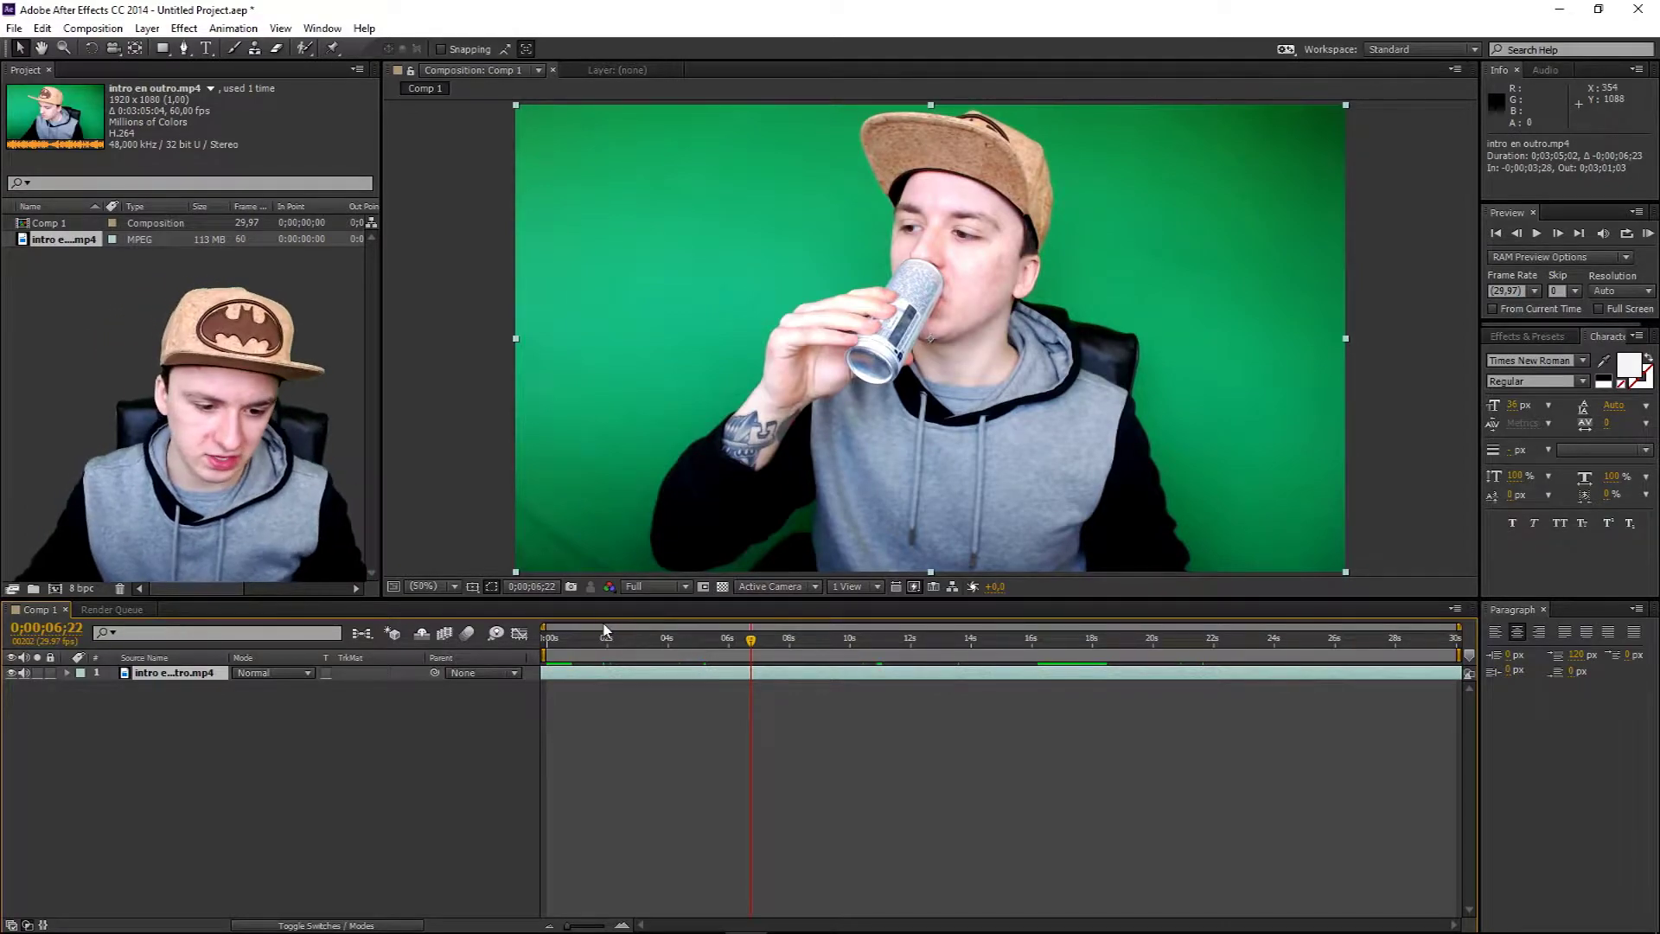
{"action": "left_click", "coordinate": [549, 637]}
{"action": "key", "text": "space"}
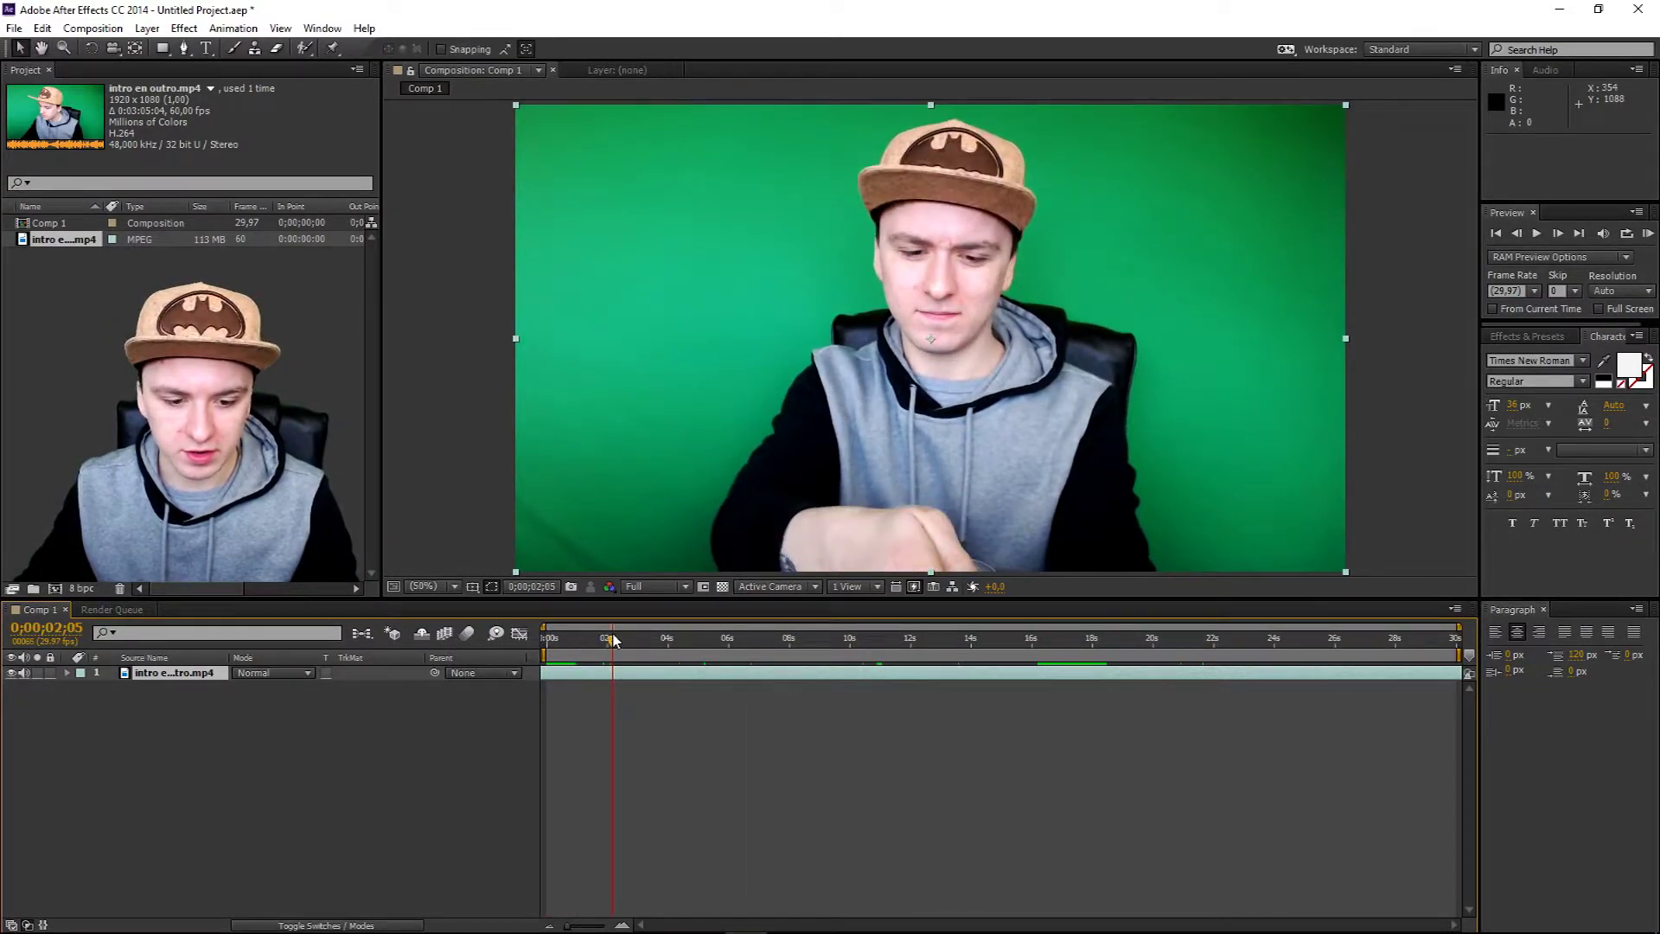
Locate the jump-cut frame near 0;00;05;17, zooming the timeline in and back out
{"action": "left_click", "coordinate": [659, 640]}
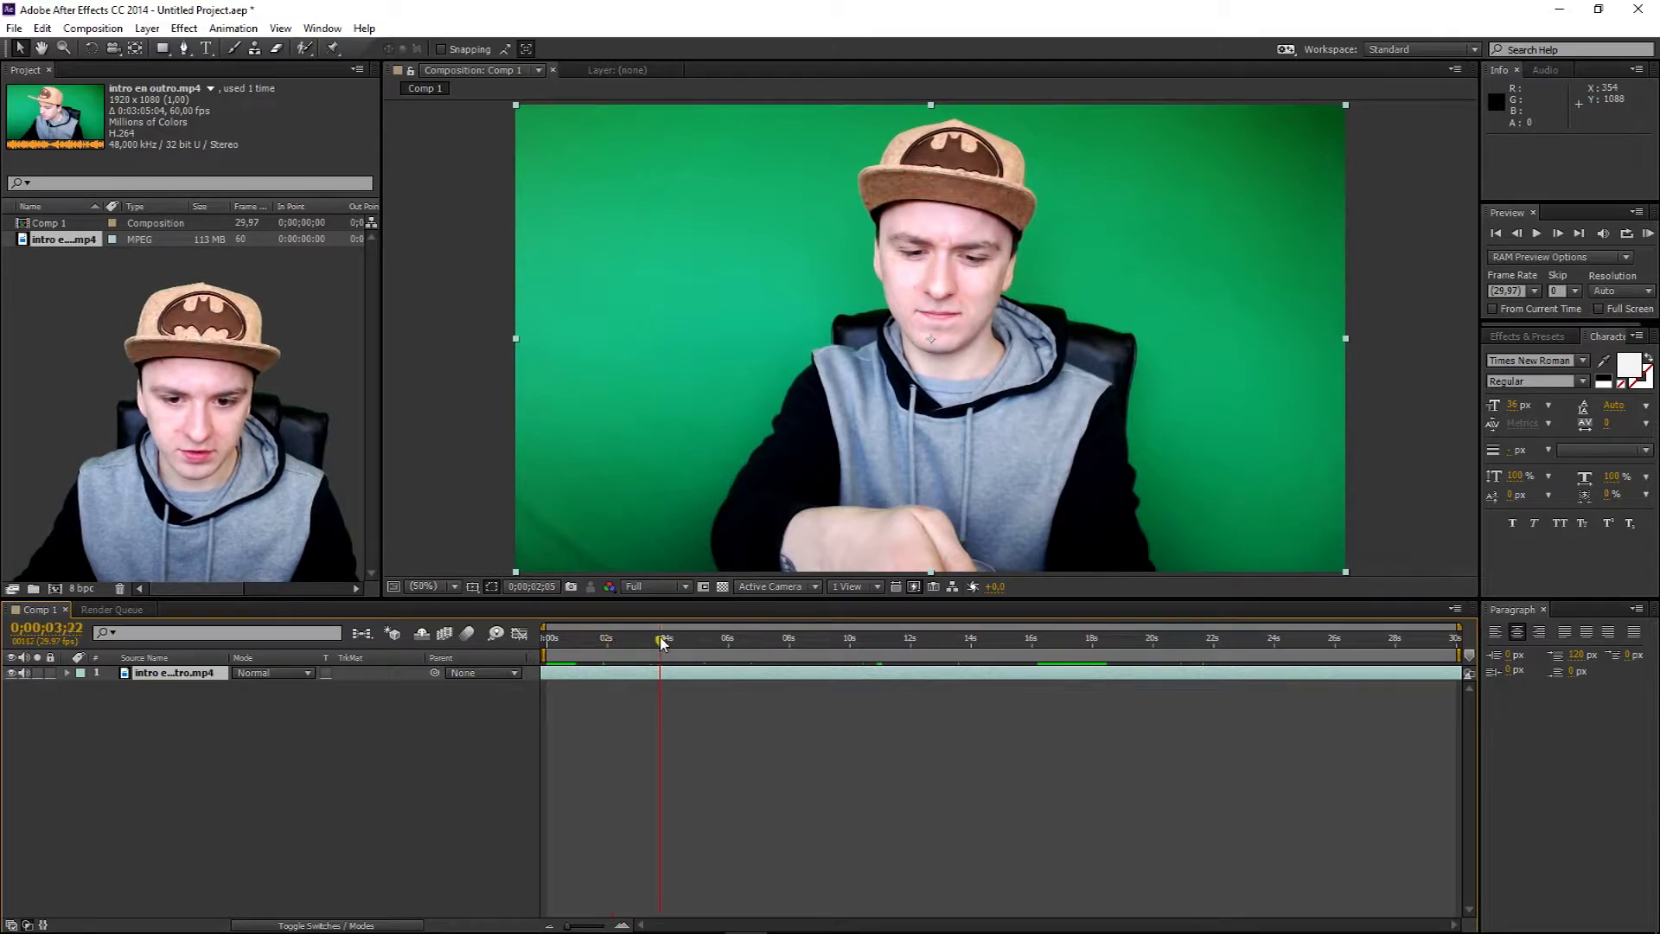
{"action": "left_click", "coordinate": [715, 636]}
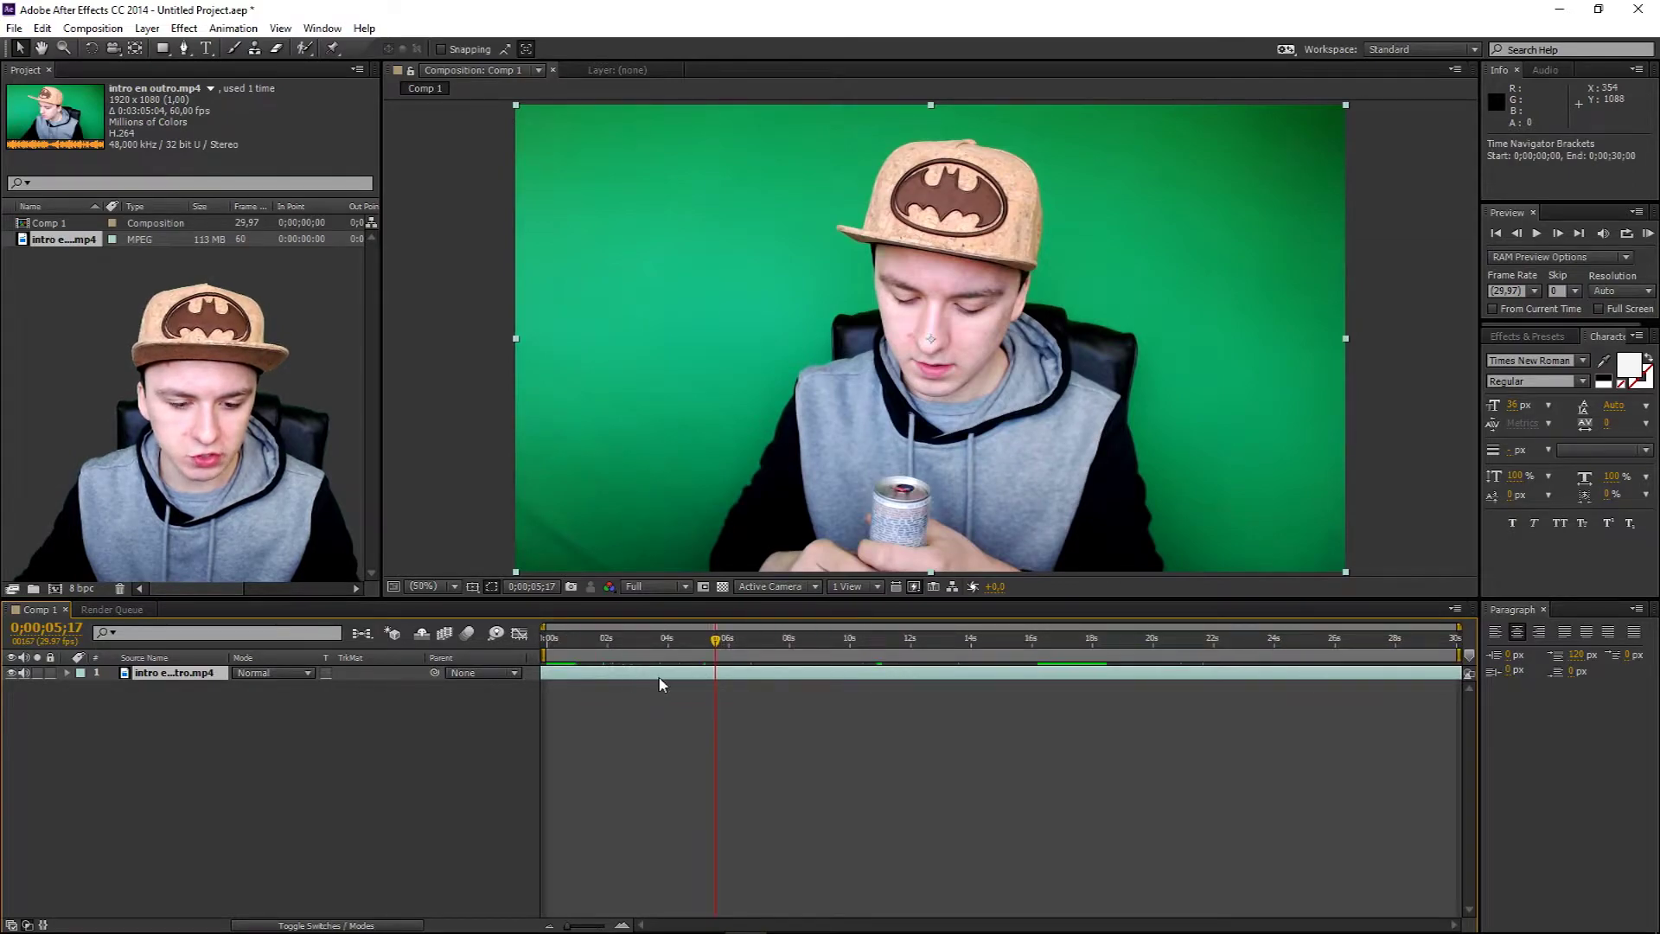
{"action": "key", "text": "equal"}
{"action": "key", "text": "equal"}
{"action": "key", "text": "equal"}
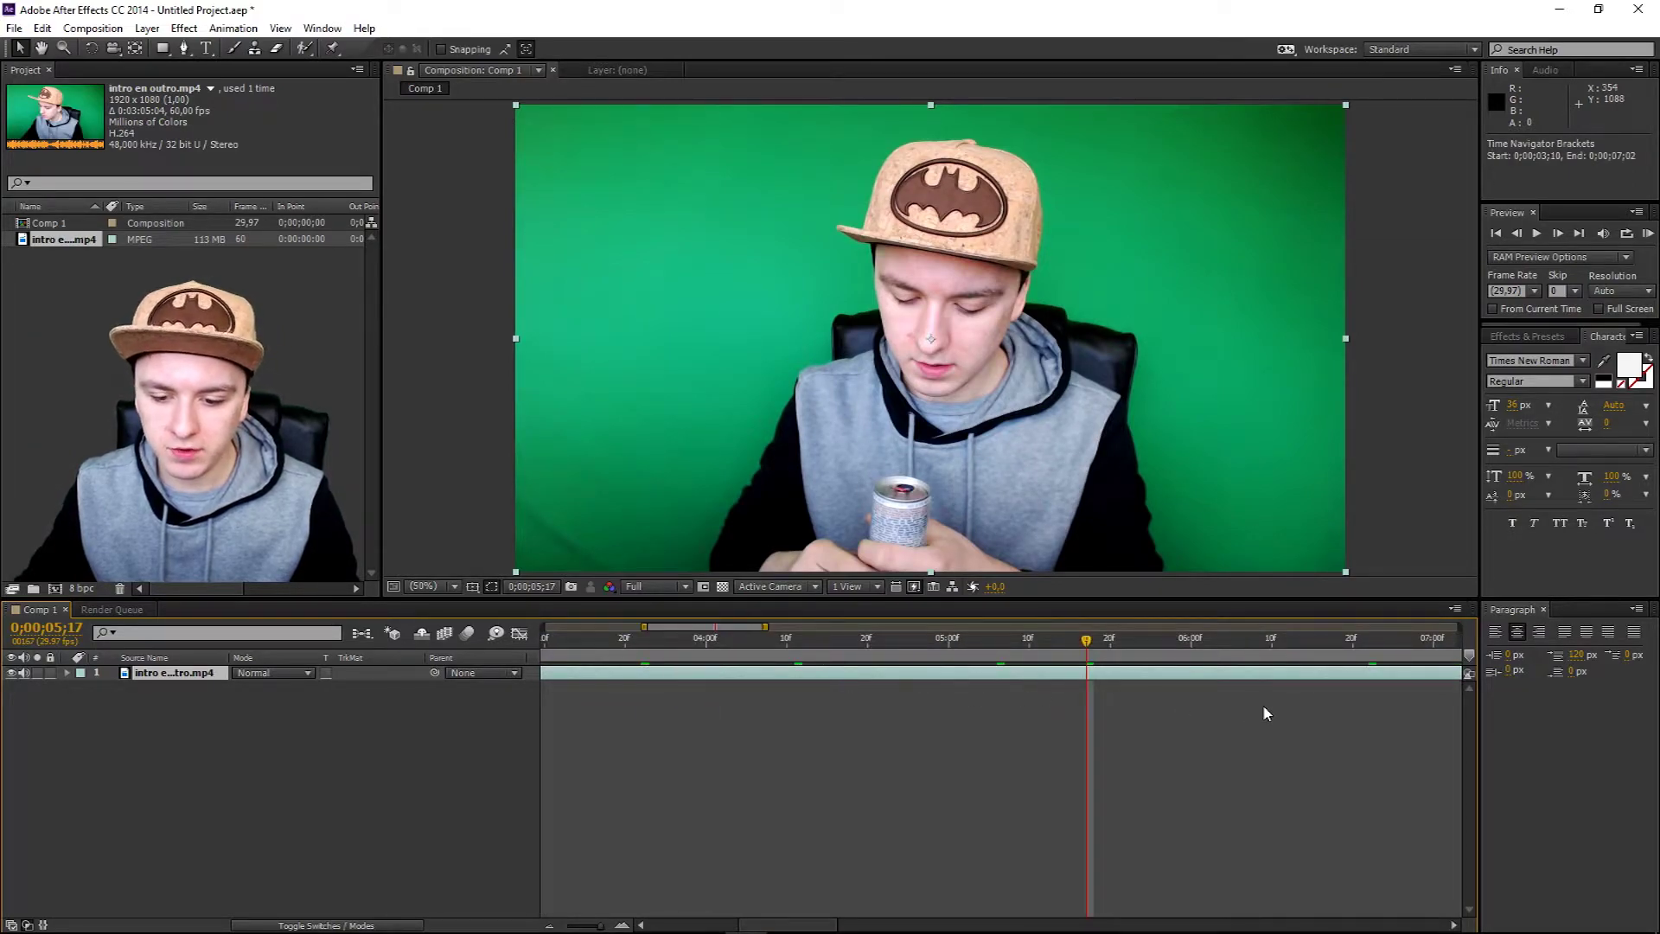
{"action": "key", "text": "minus"}
{"action": "key", "text": "minus"}
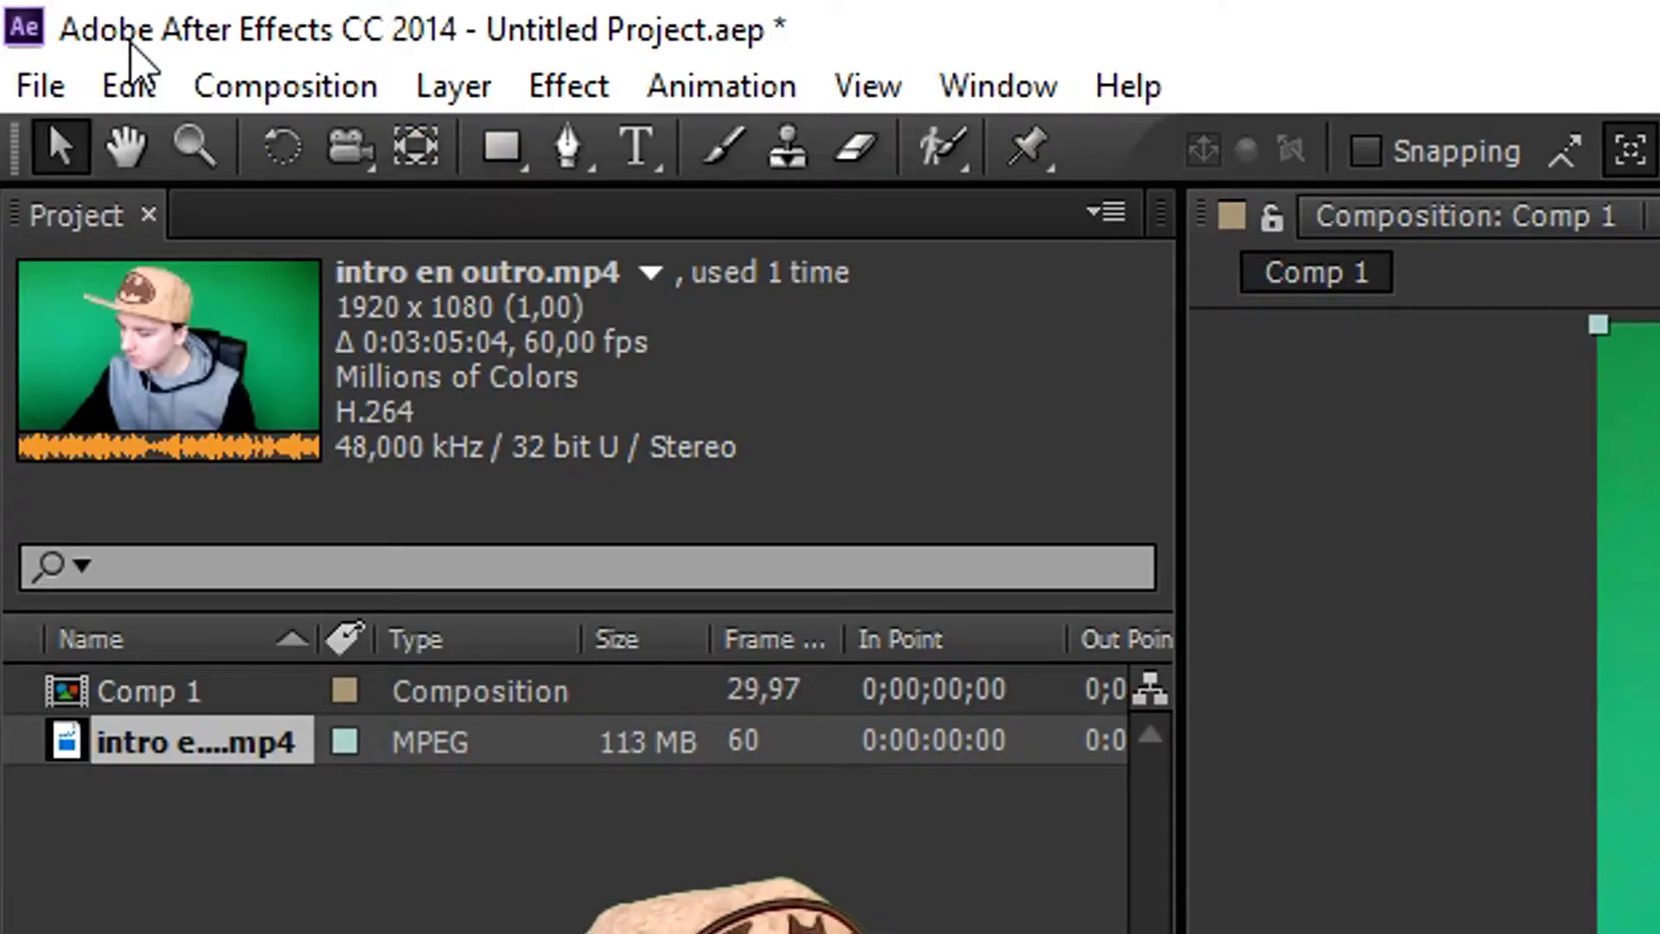
Split the clip at the cut, move the upper layer two seconds later, and preview the join
{"action": "left_click", "coordinate": [42, 28]}
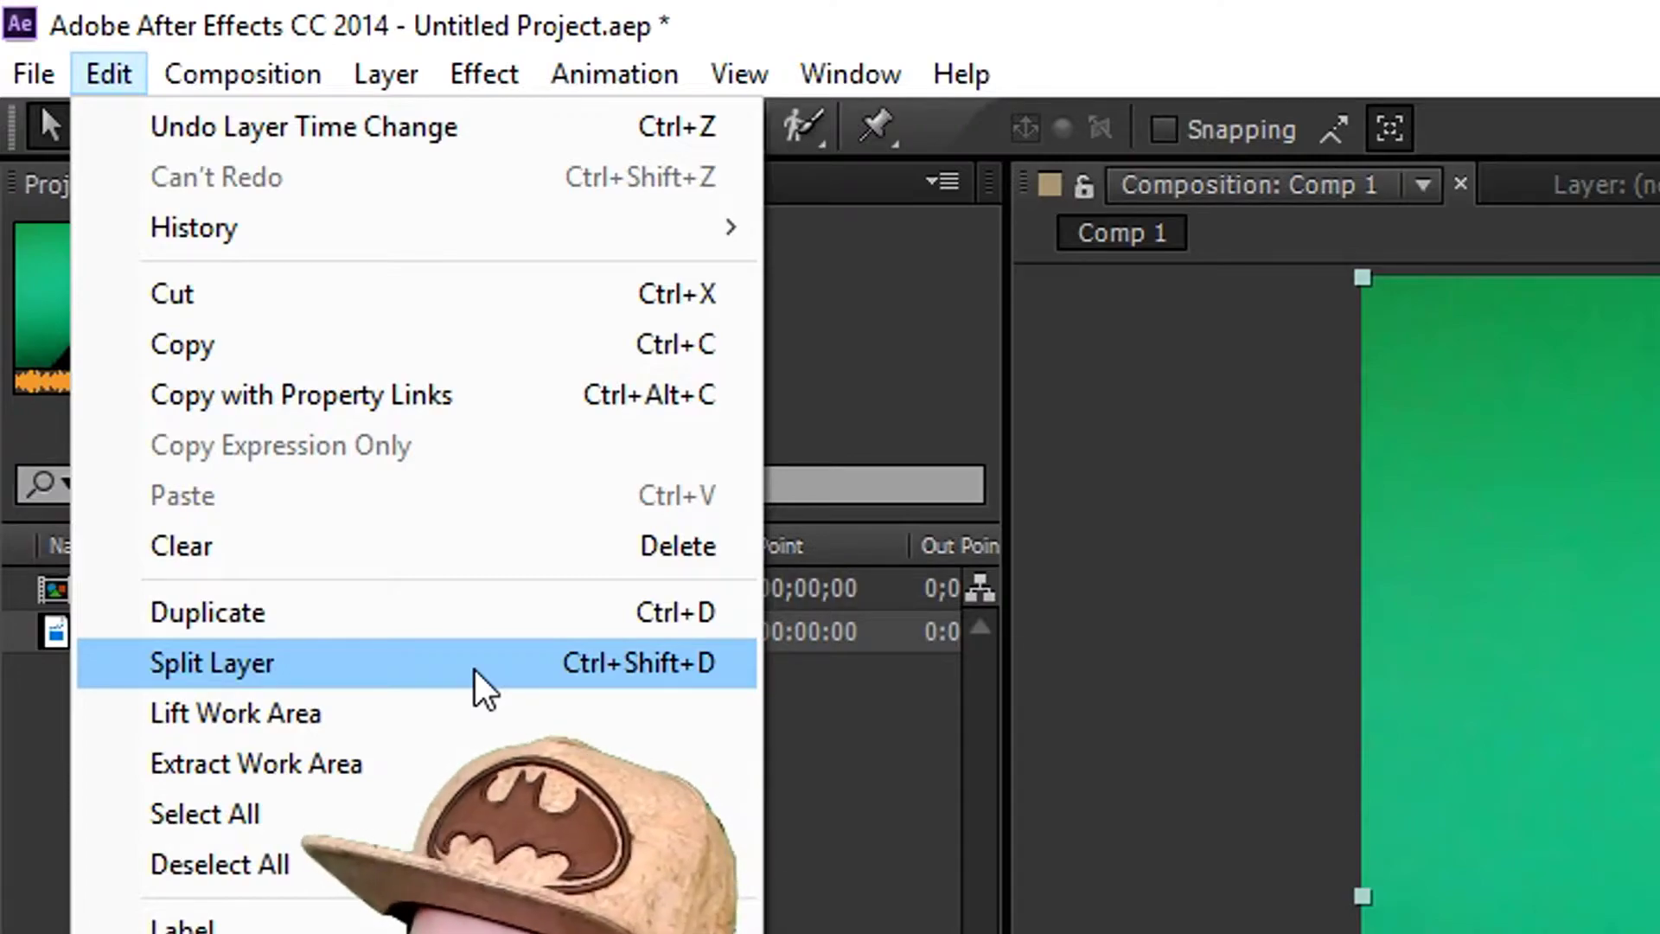
{"action": "left_click", "coordinate": [475, 670]}
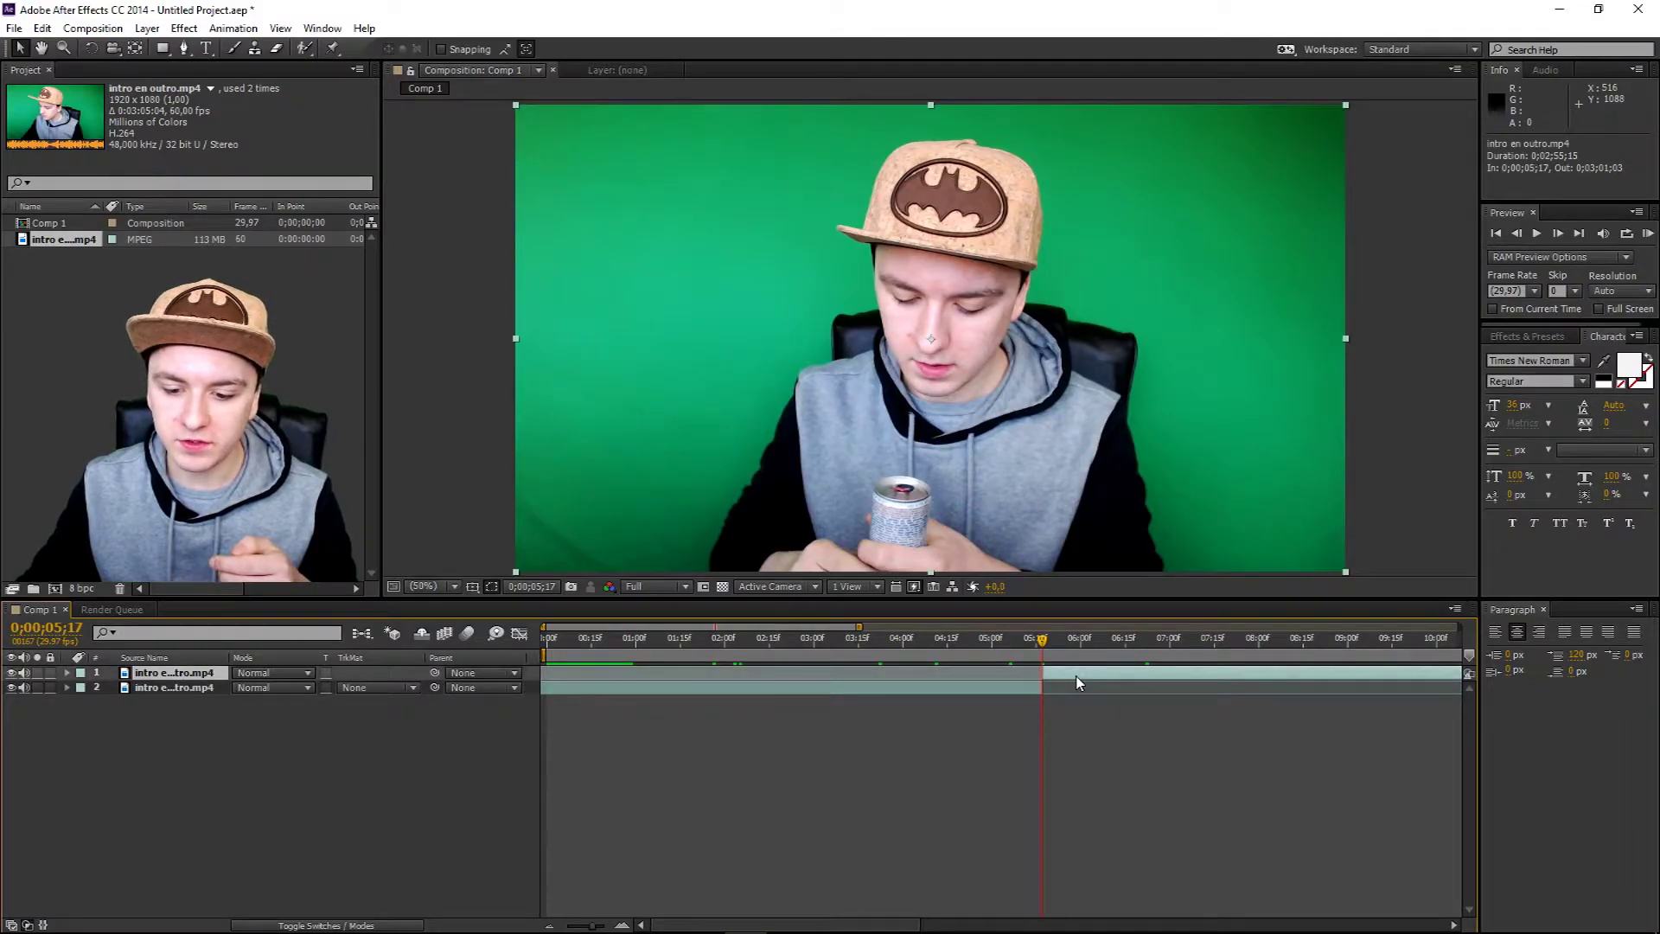
{"action": "left_click_drag", "start_coordinate": [1076, 676], "coordinate": [1255, 669]}
{"action": "left_click", "coordinate": [977, 644]}
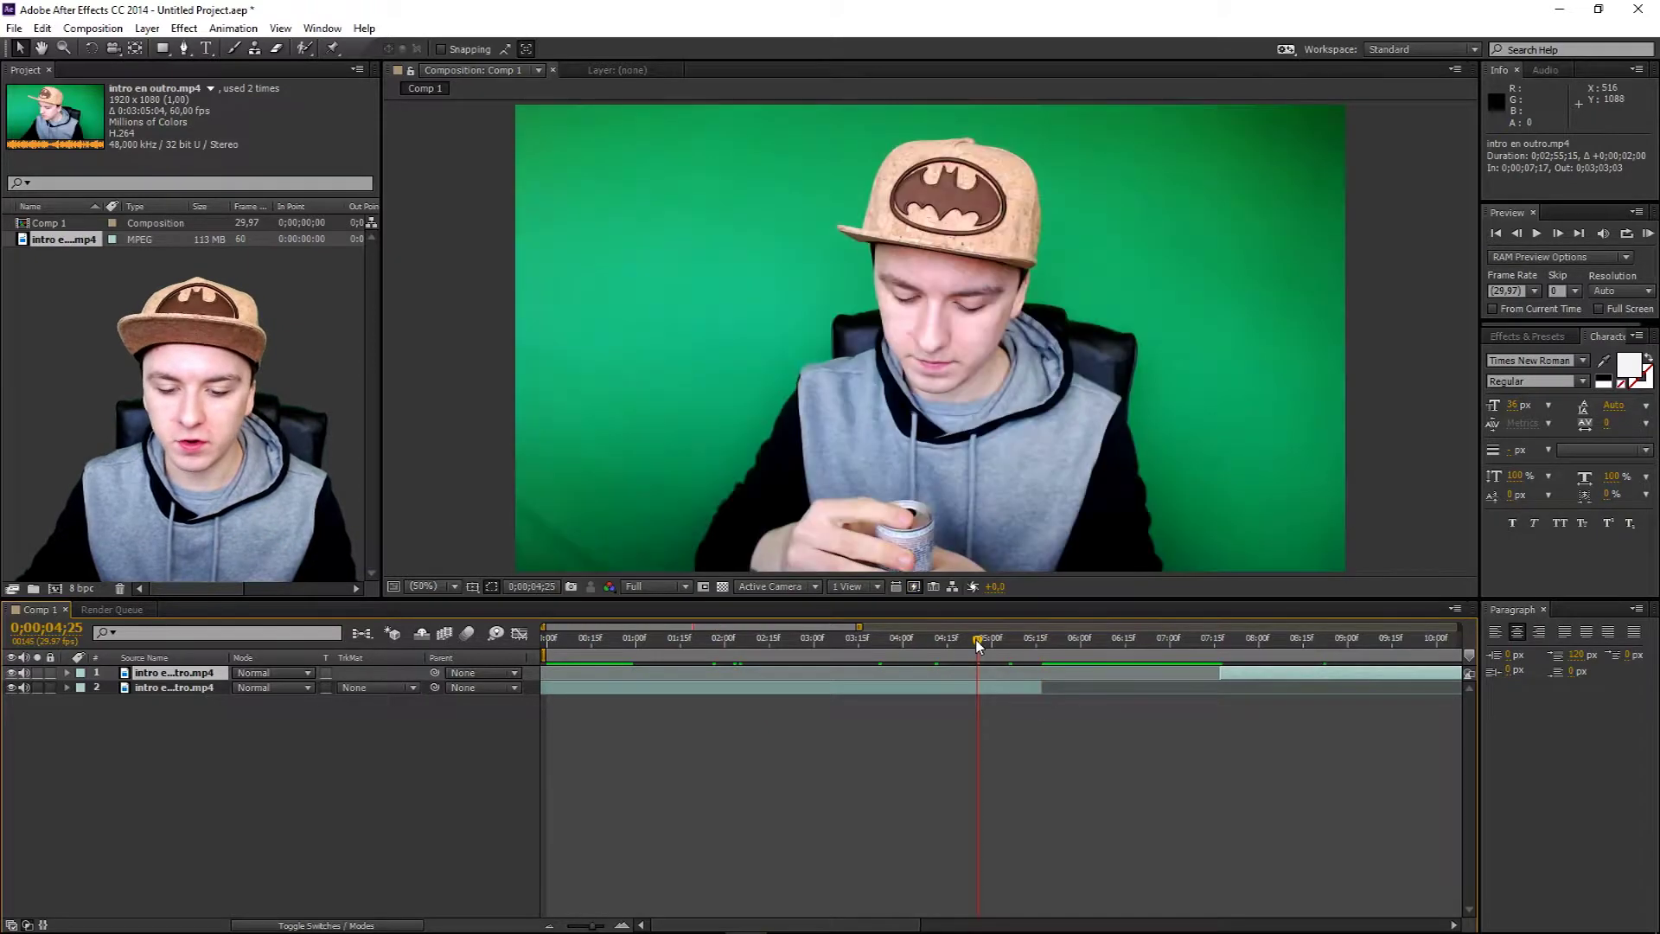
{"action": "key", "text": "space"}
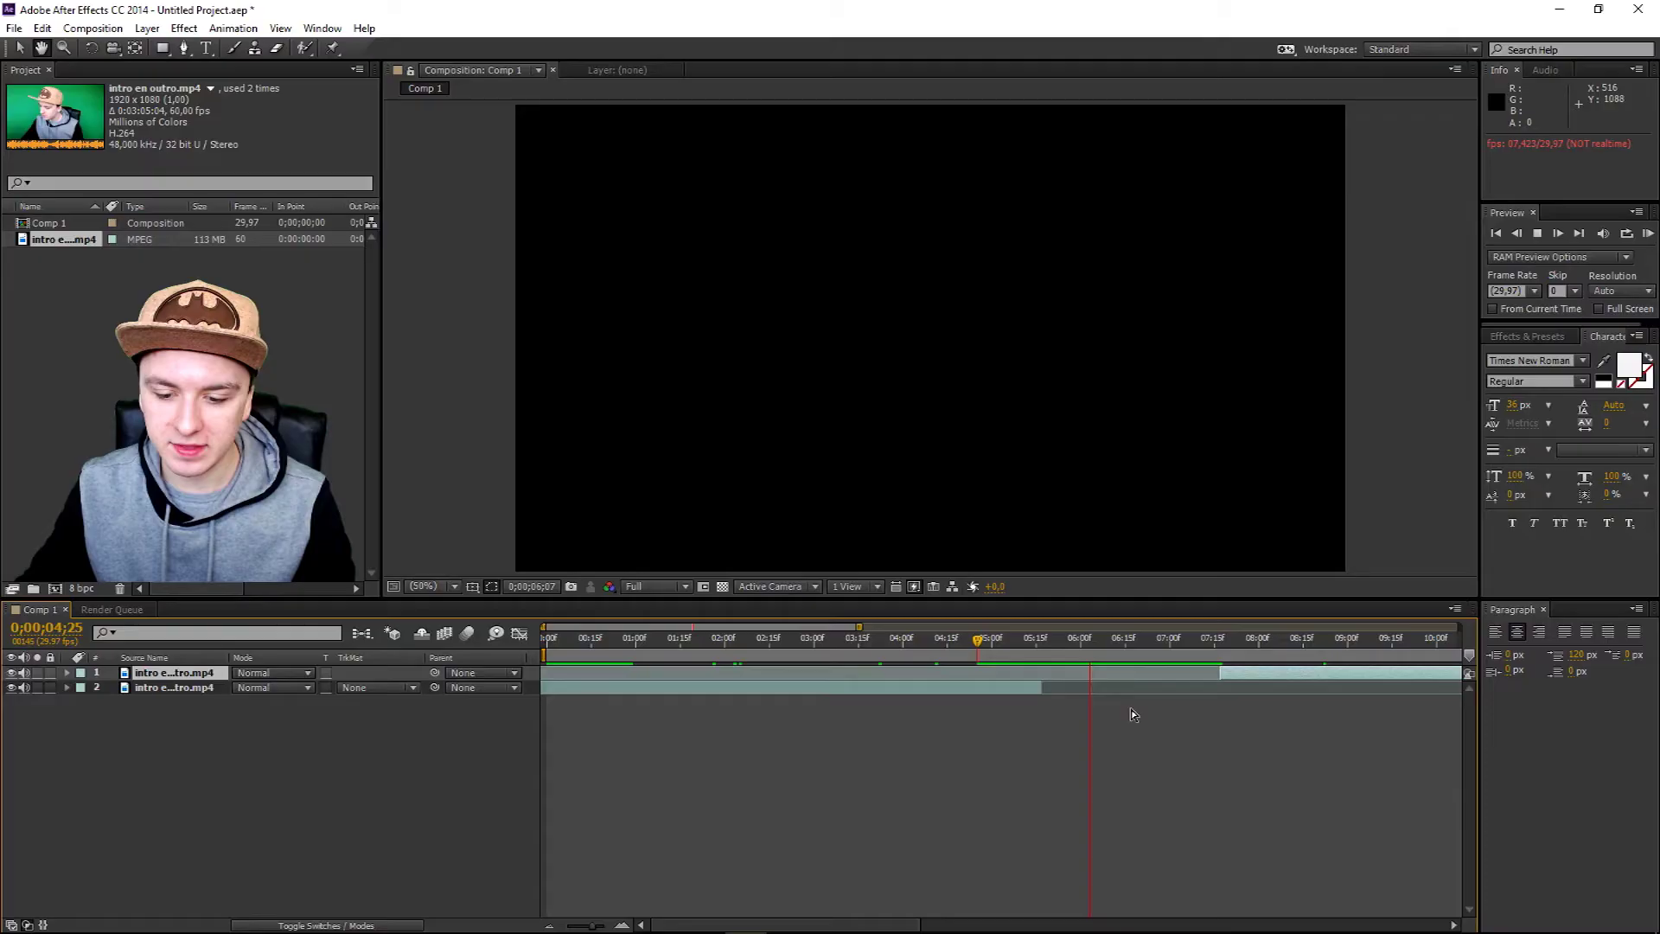
{"action": "key", "text": "space"}
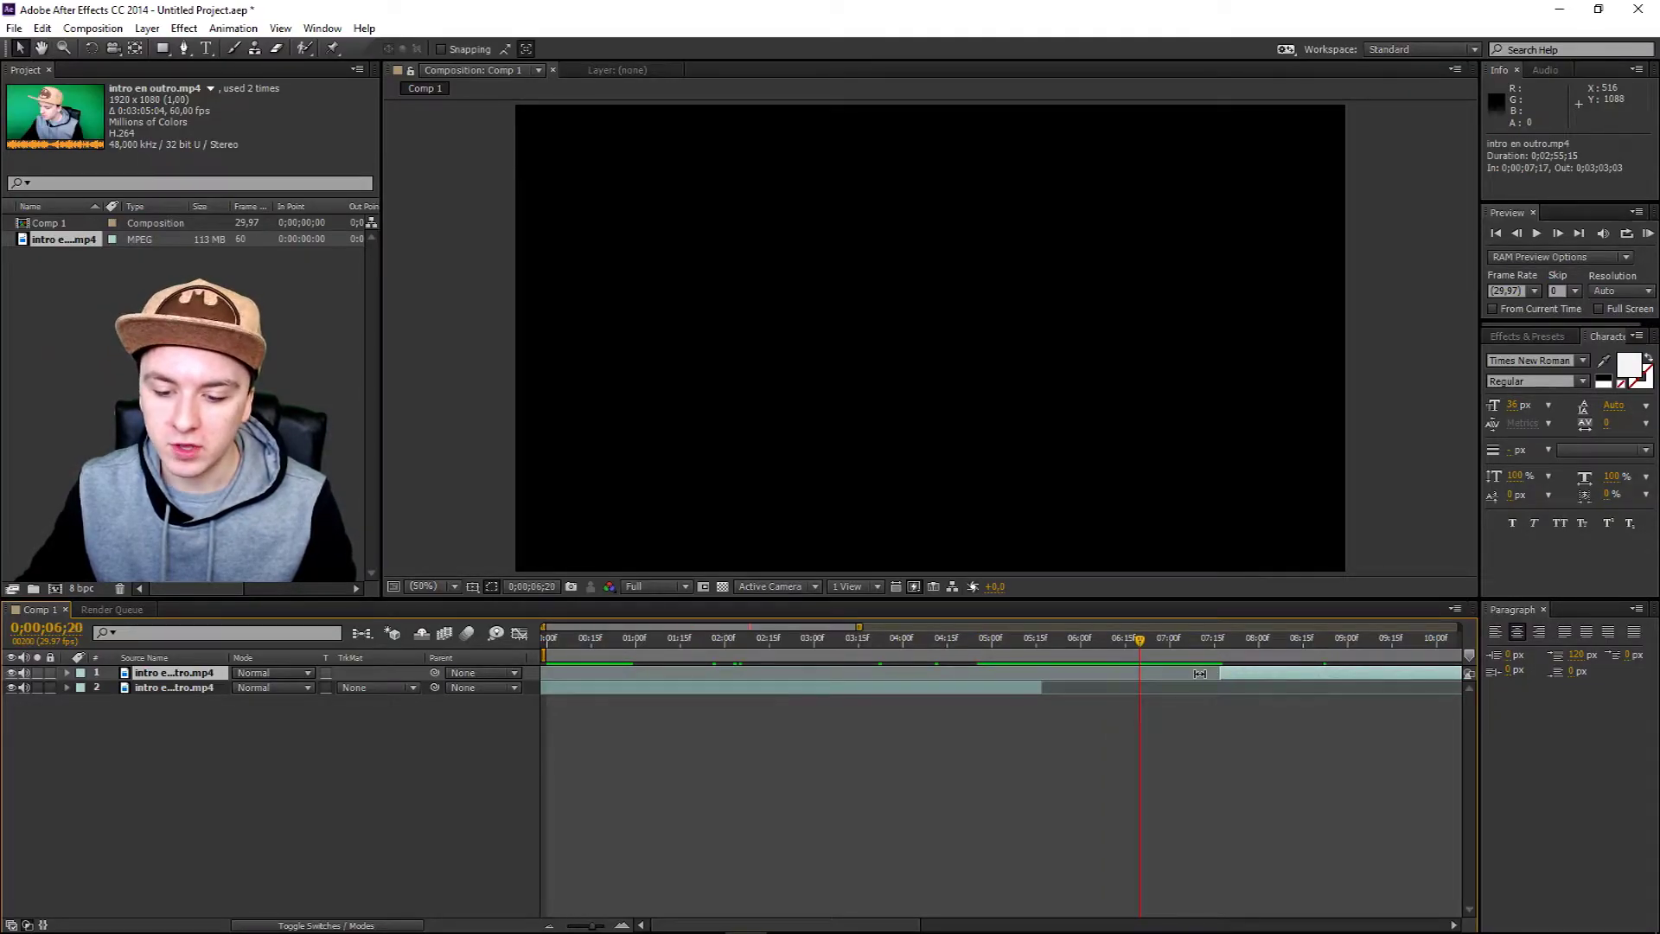
Trim the upper layer's in-point and slide it to start where the lower layer ends
{"action": "scroll", "coordinate": [1023, 683], "scroll_direction": "down", "scroll_amount": 2}
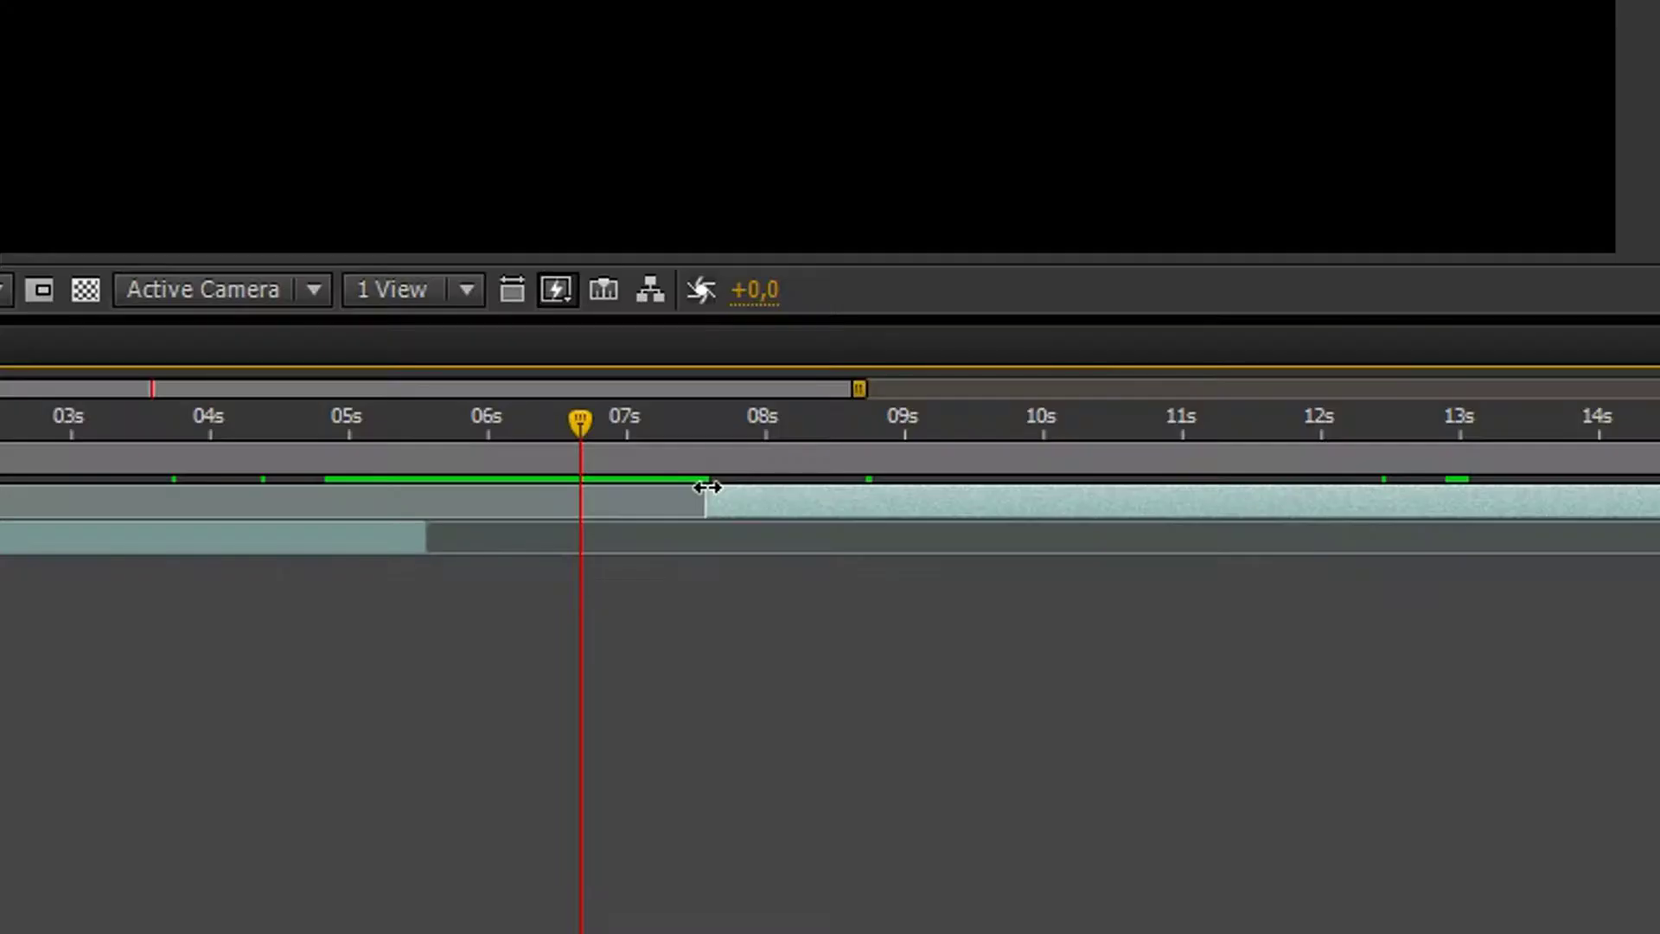
{"action": "left_click_drag", "start_coordinate": [975, 667], "coordinate": [1143, 672]}
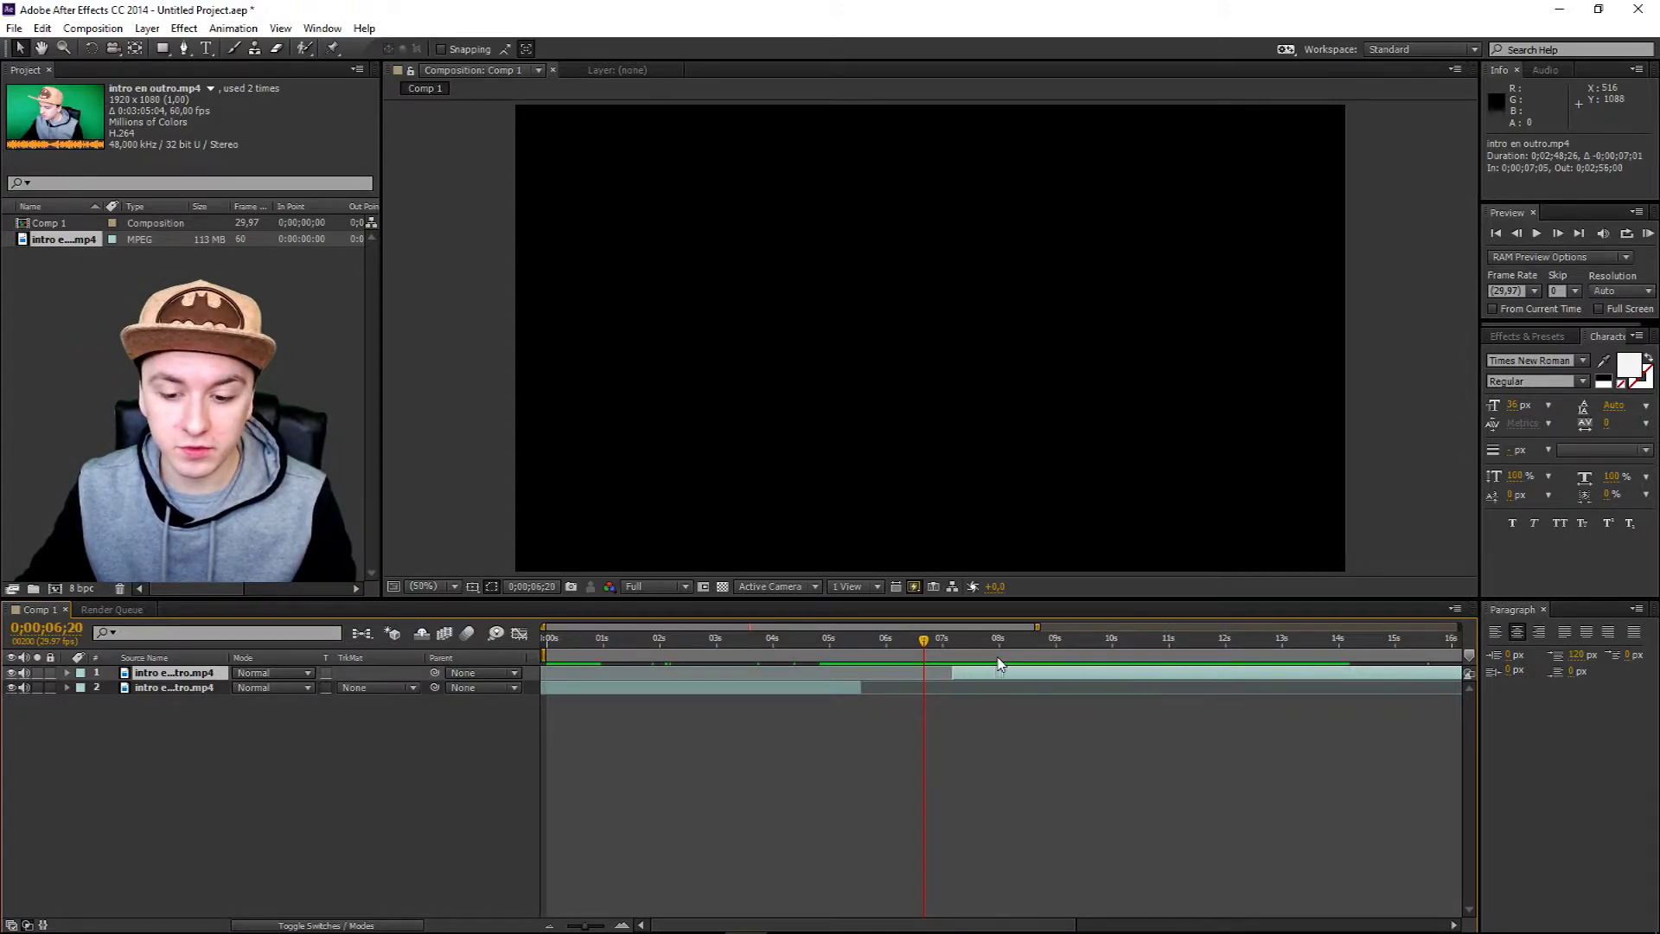
{"action": "left_click_drag", "start_coordinate": [985, 664], "coordinate": [974, 662]}
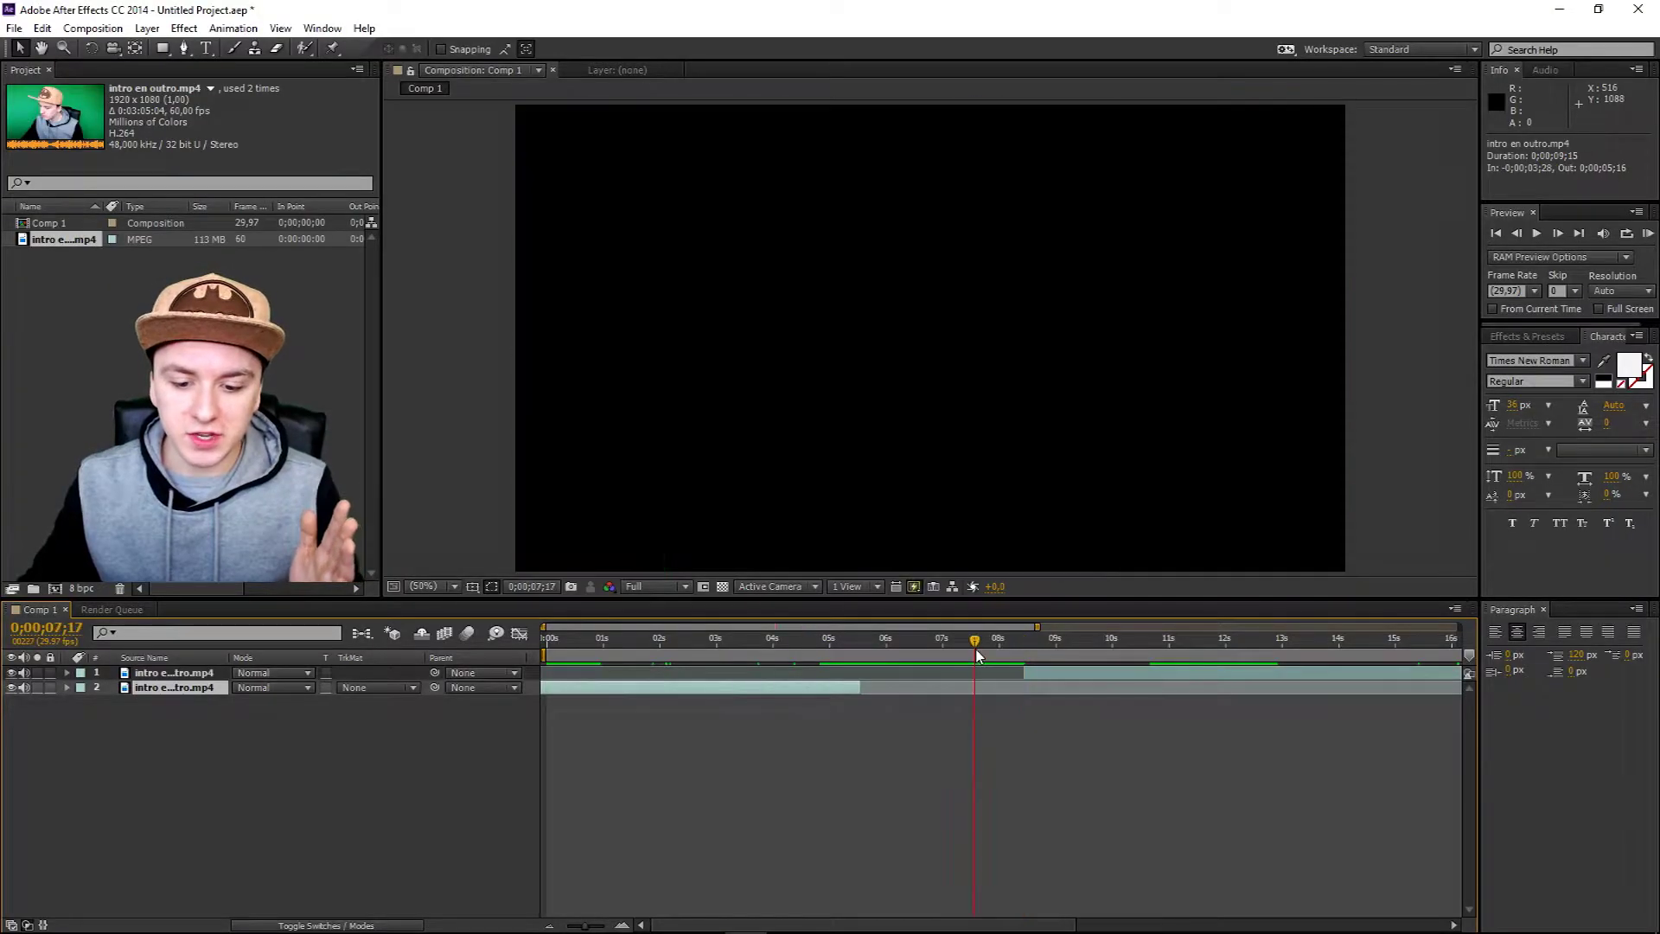
{"action": "left_click_drag", "start_coordinate": [1071, 670], "coordinate": [1071, 675]}
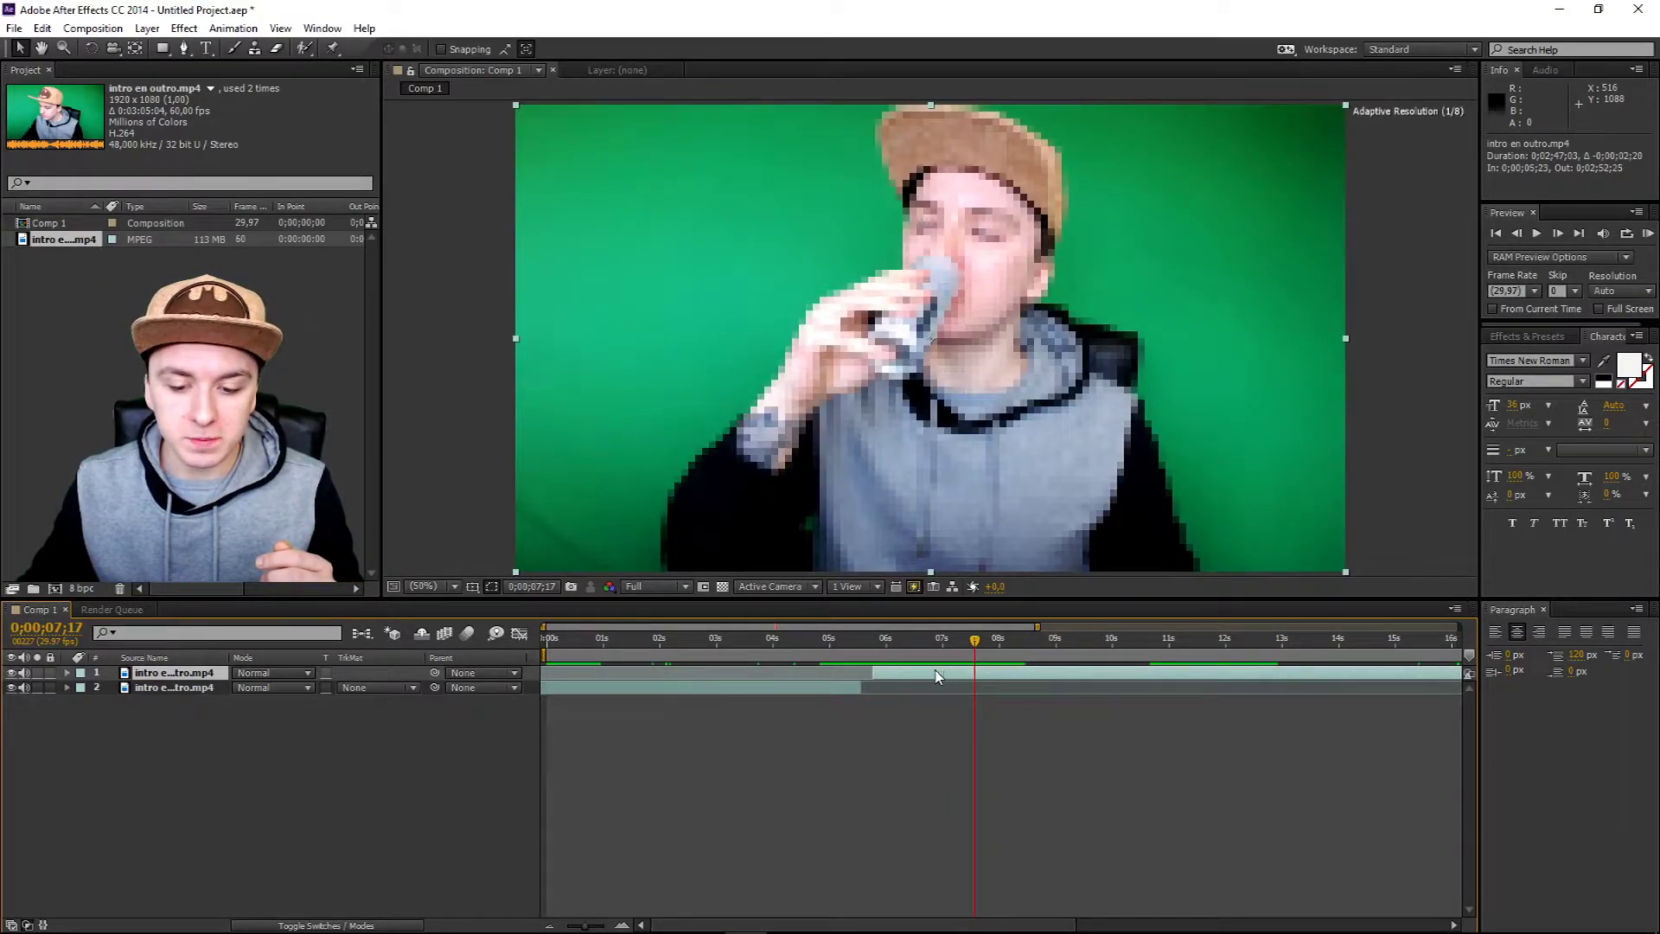
From 0;00;05;02, nudge layer 1's footage and start slightly earlier to butt against layer 2
{"action": "left_click", "coordinate": [833, 635]}
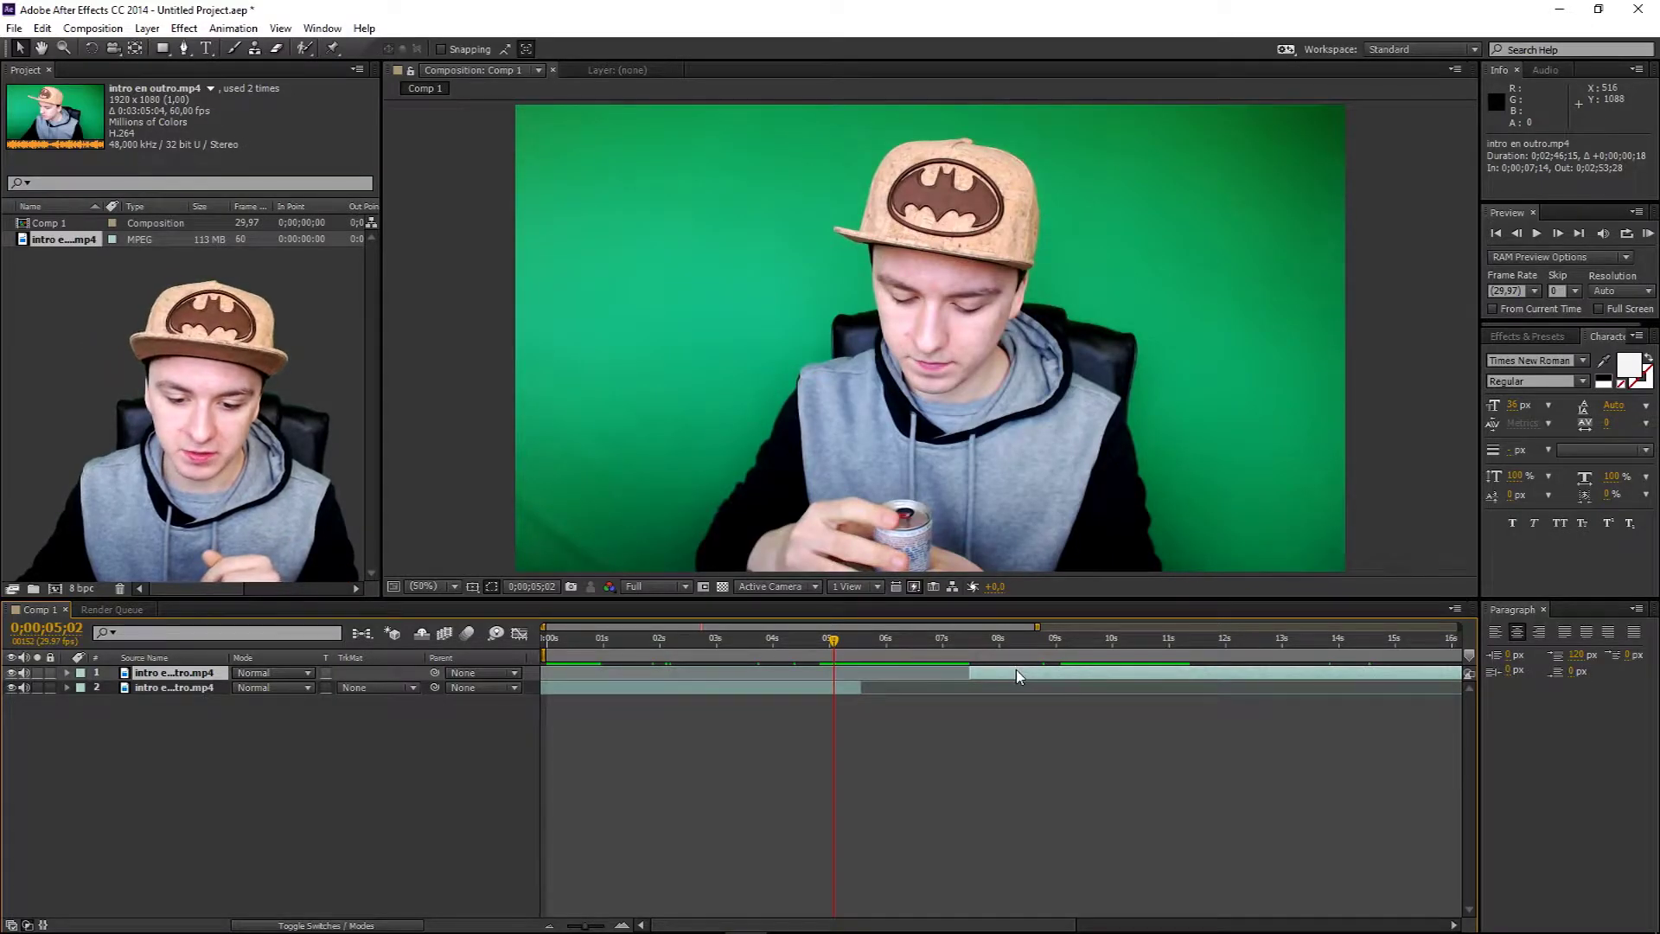
{"action": "left_click_drag", "start_coordinate": [1015, 669], "coordinate": [911, 676]}
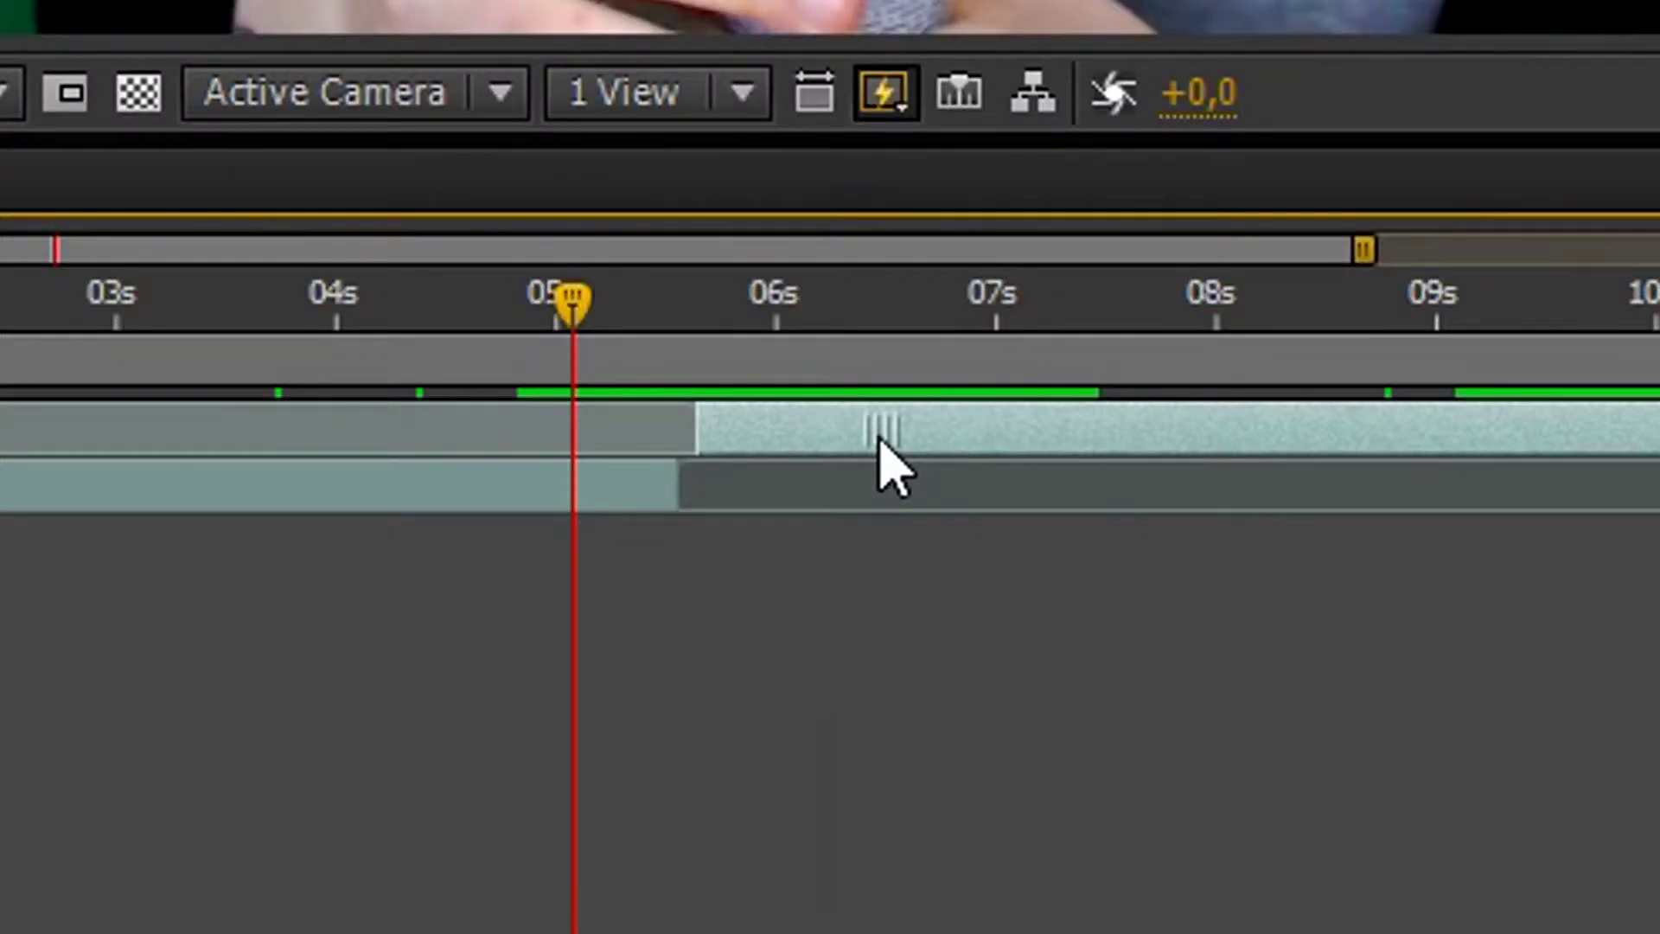
{"action": "left_click_drag", "start_coordinate": [891, 470], "coordinate": [873, 463]}
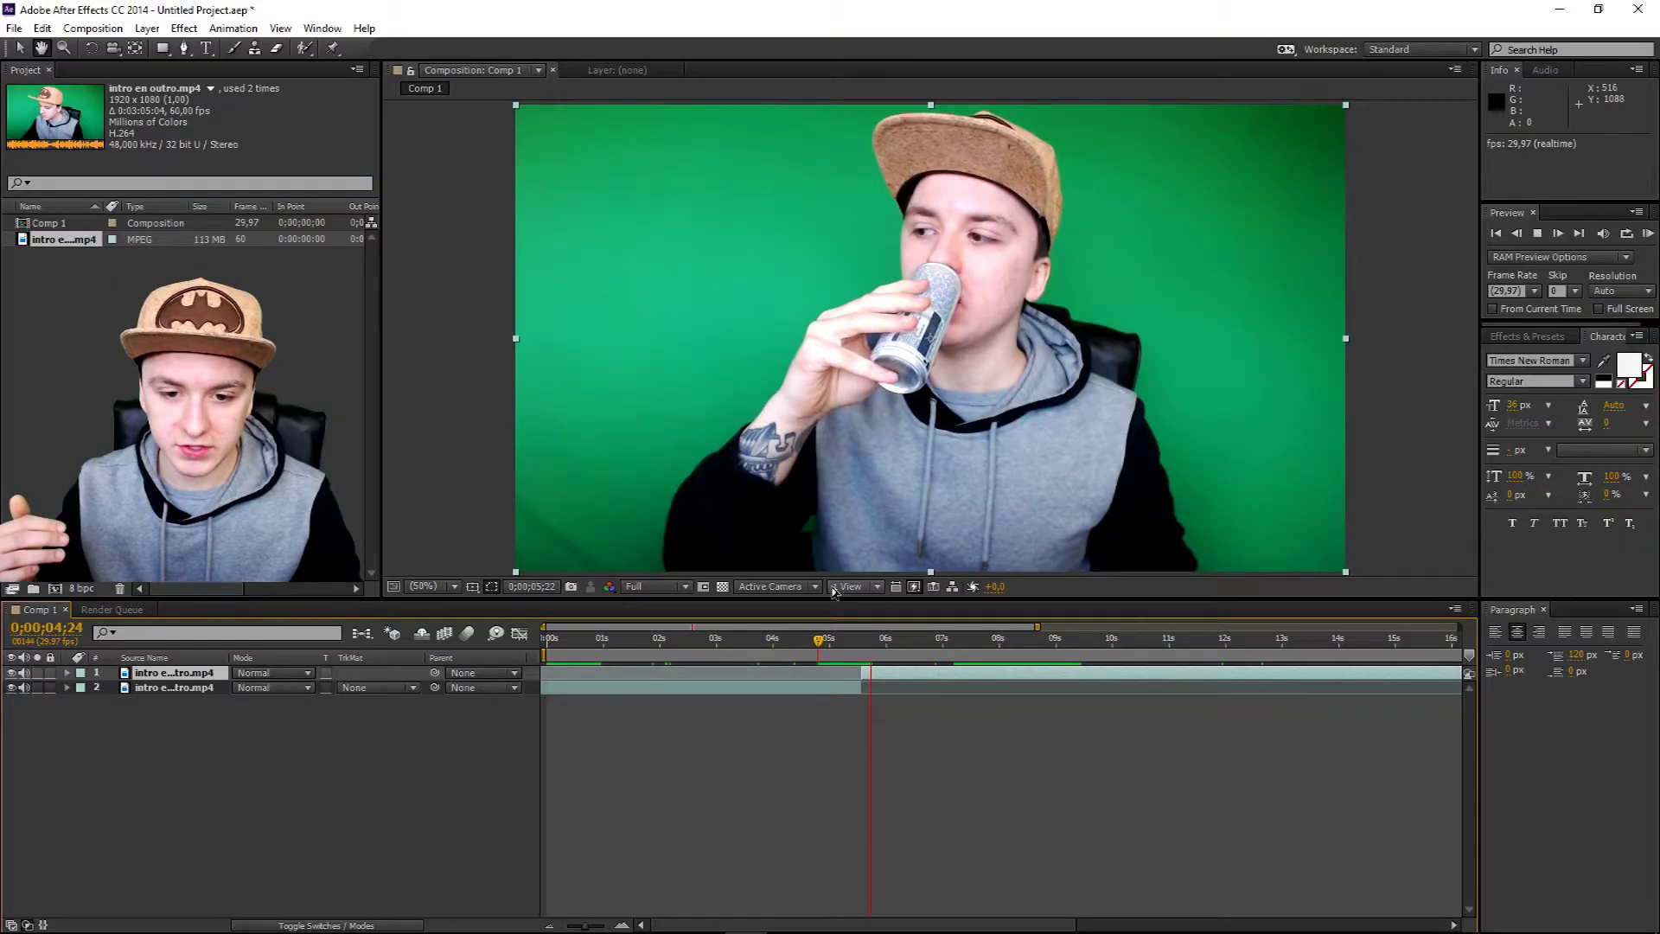
{"action": "key", "text": "space"}
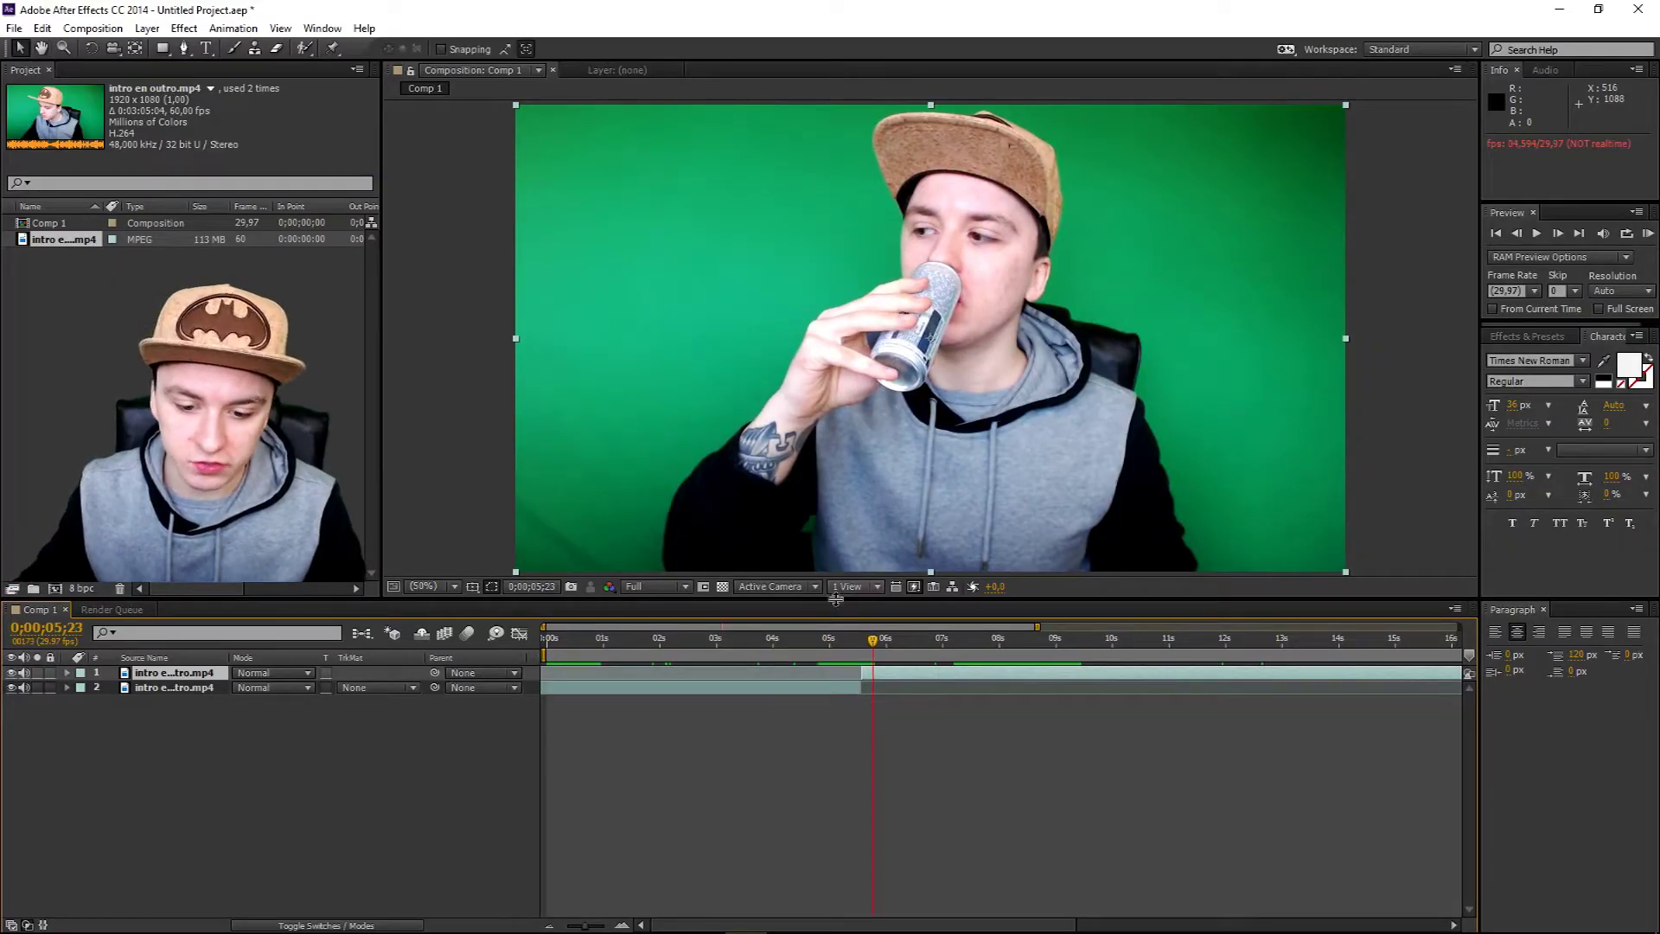
{"action": "left_click", "coordinate": [811, 640]}
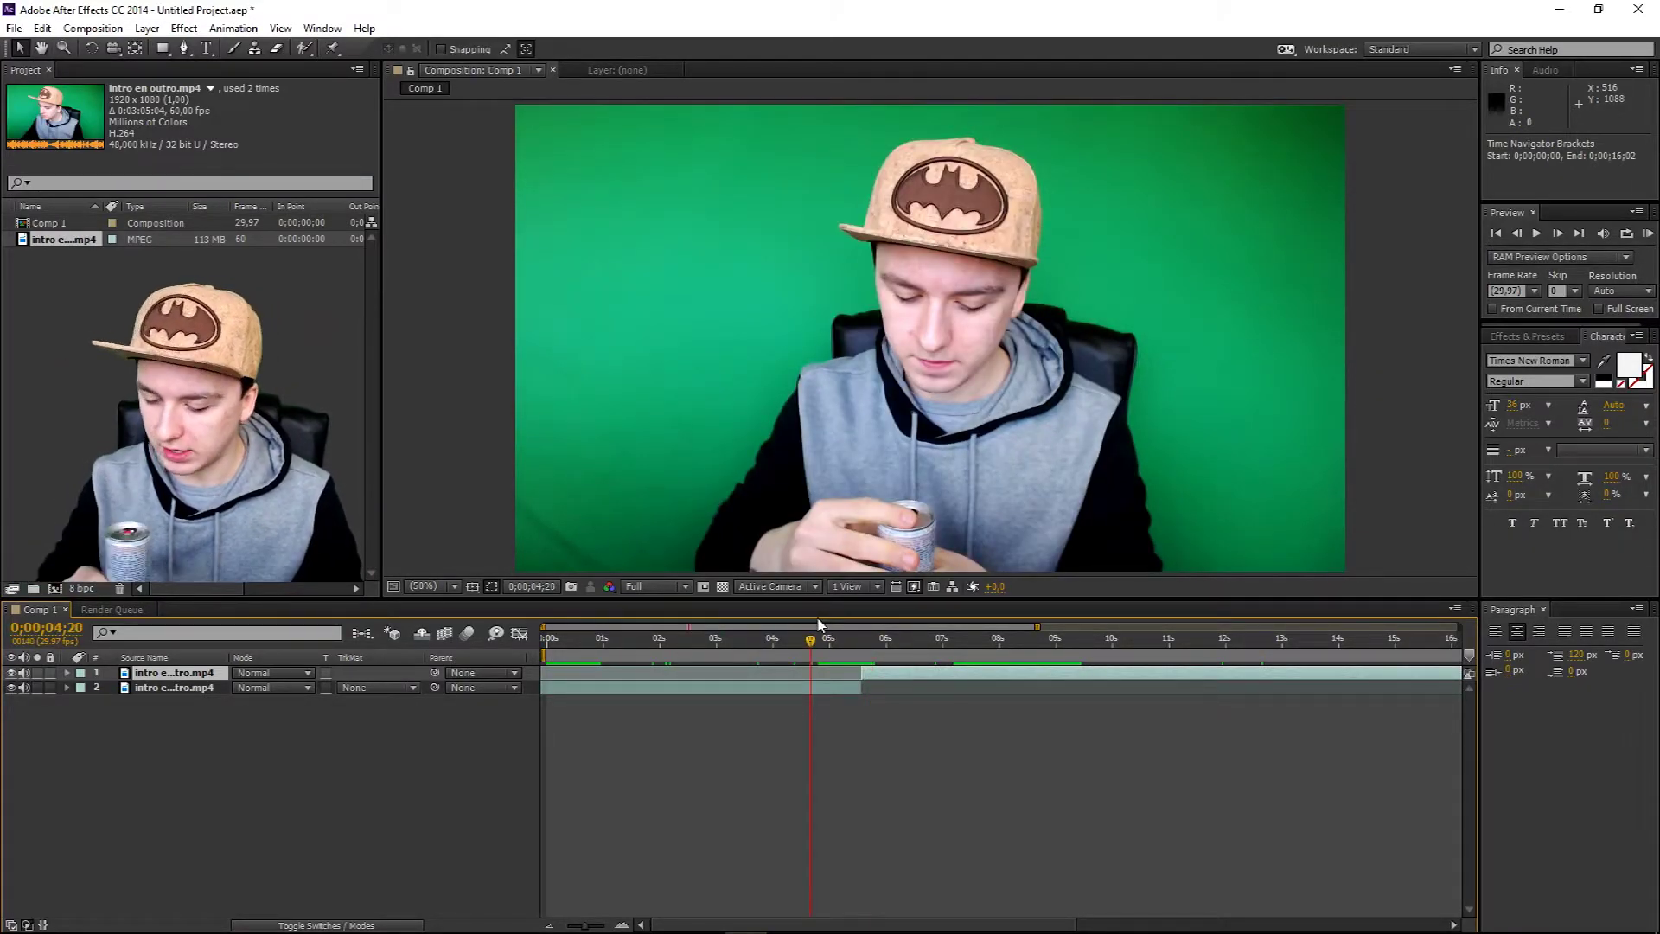
{"action": "key", "text": "space"}
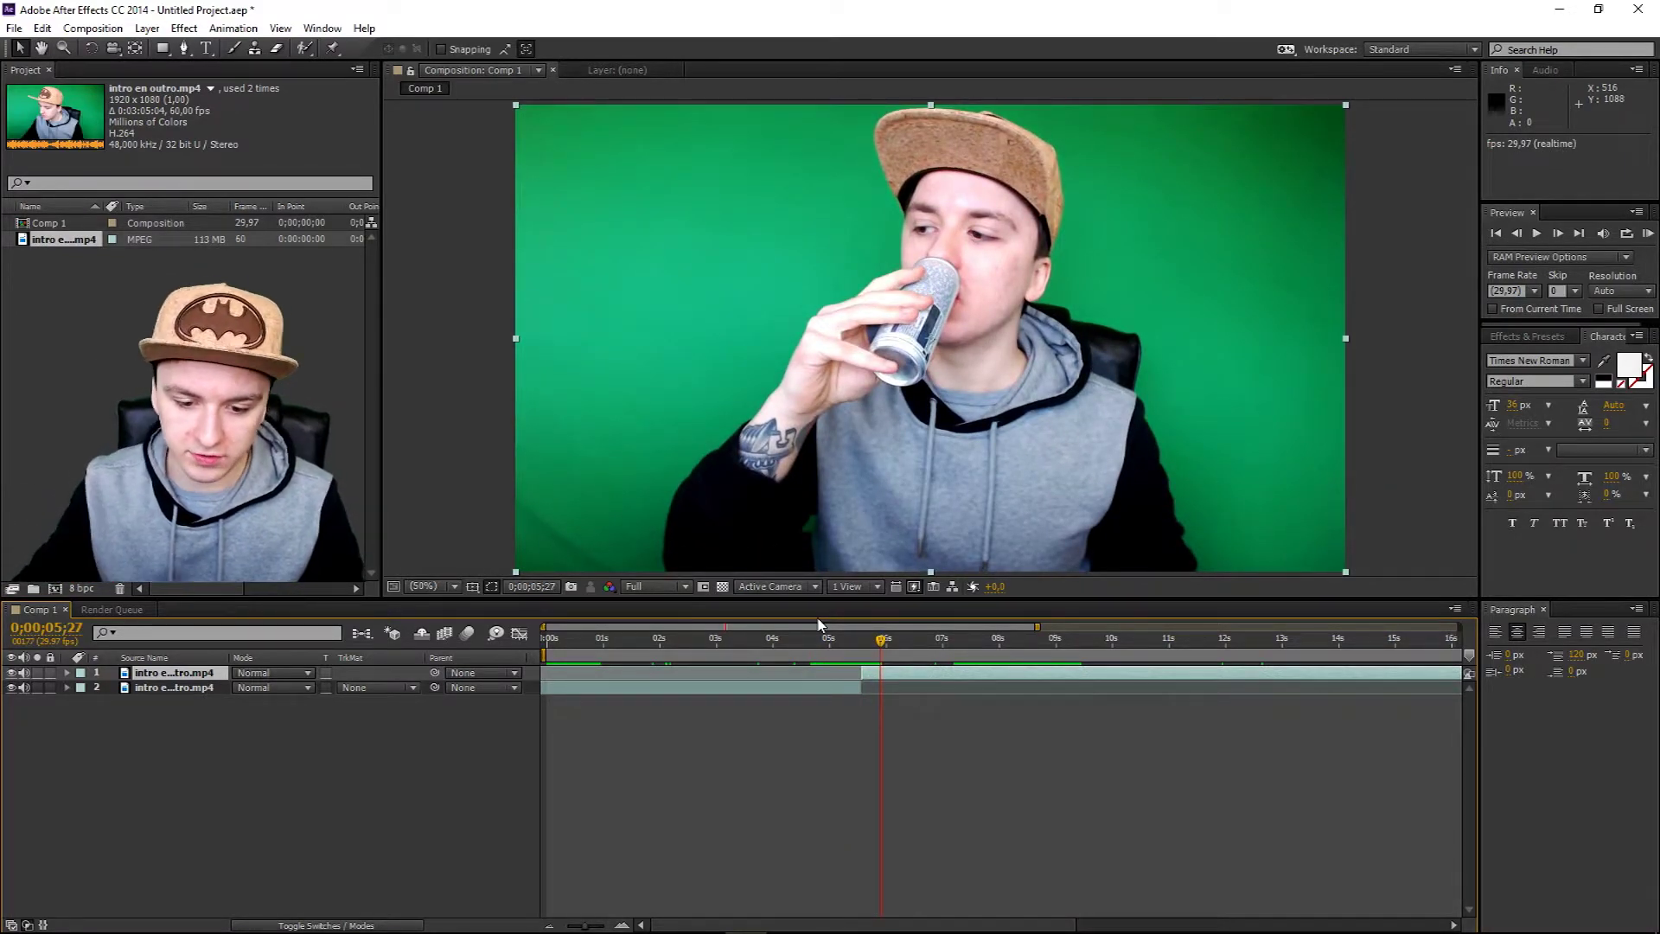
{"action": "key", "text": "space"}
{"action": "key", "text": "Home"}
{"action": "key", "text": "space"}
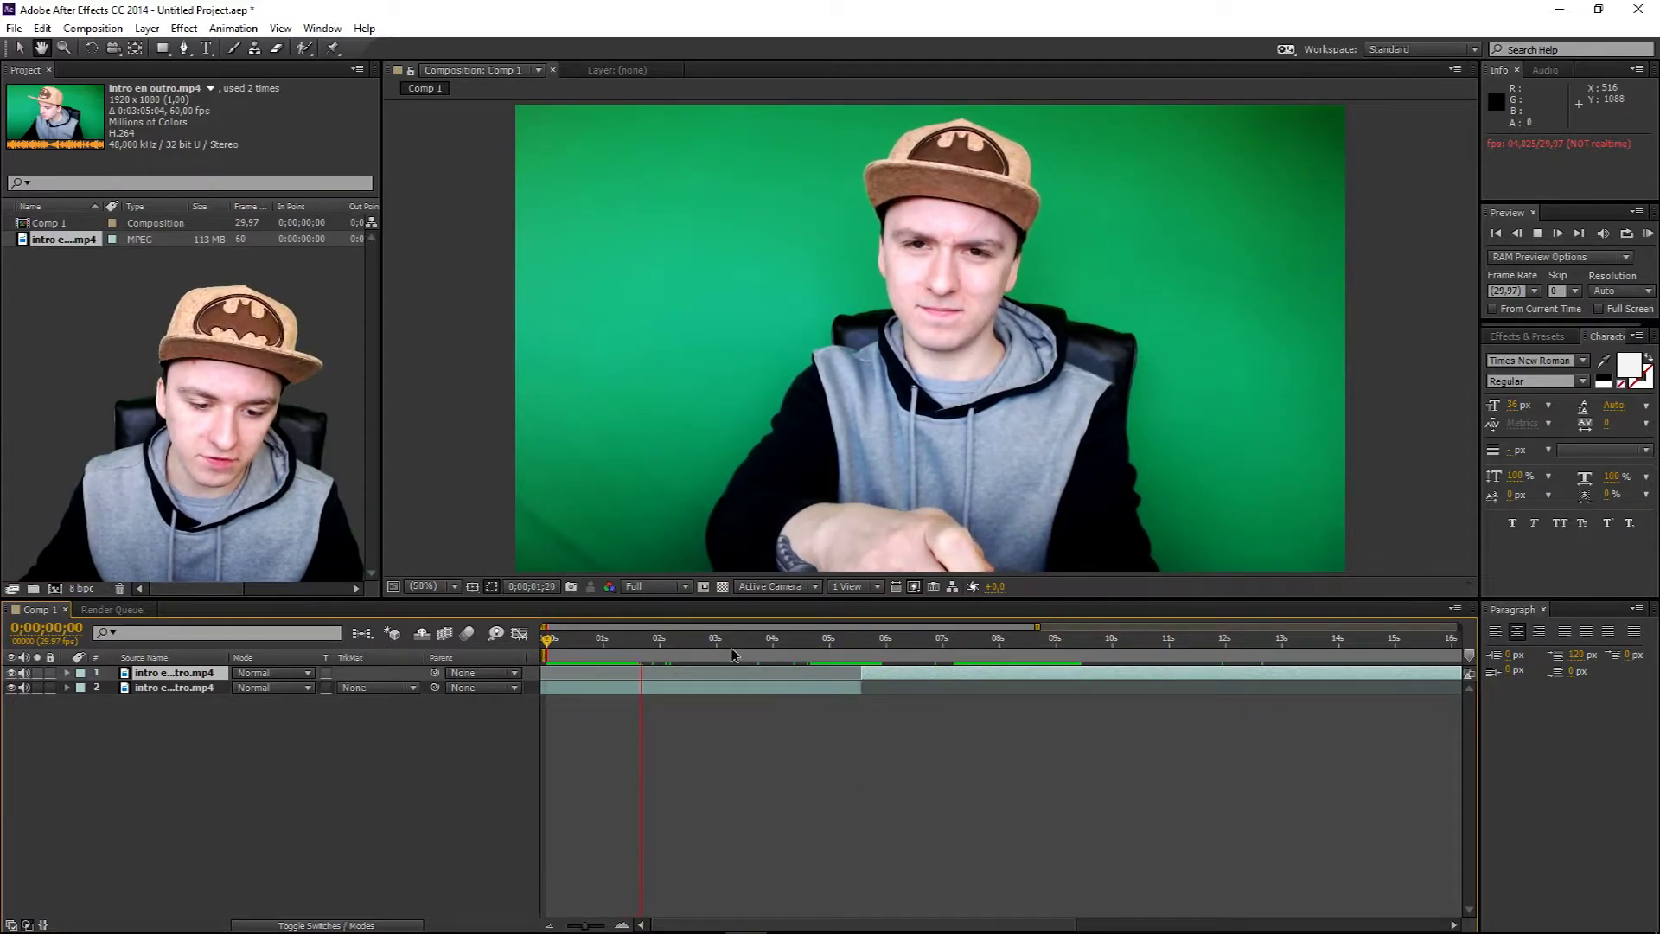
{"action": "left_click", "coordinate": [793, 640]}
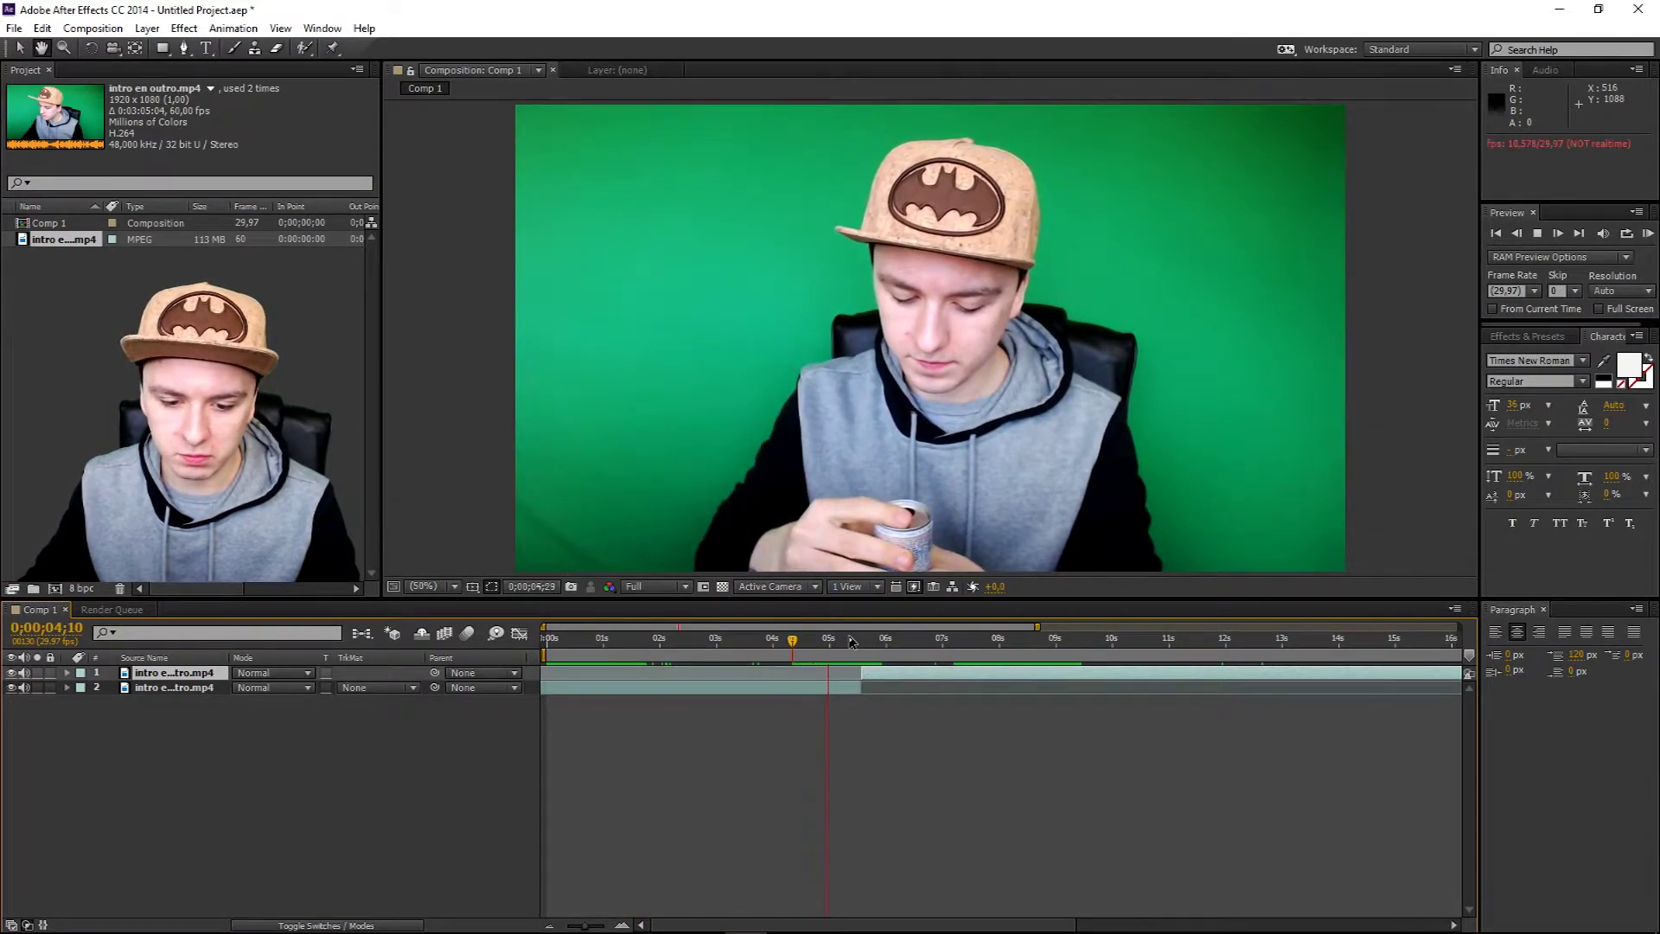
{"action": "left_click", "coordinate": [797, 640]}
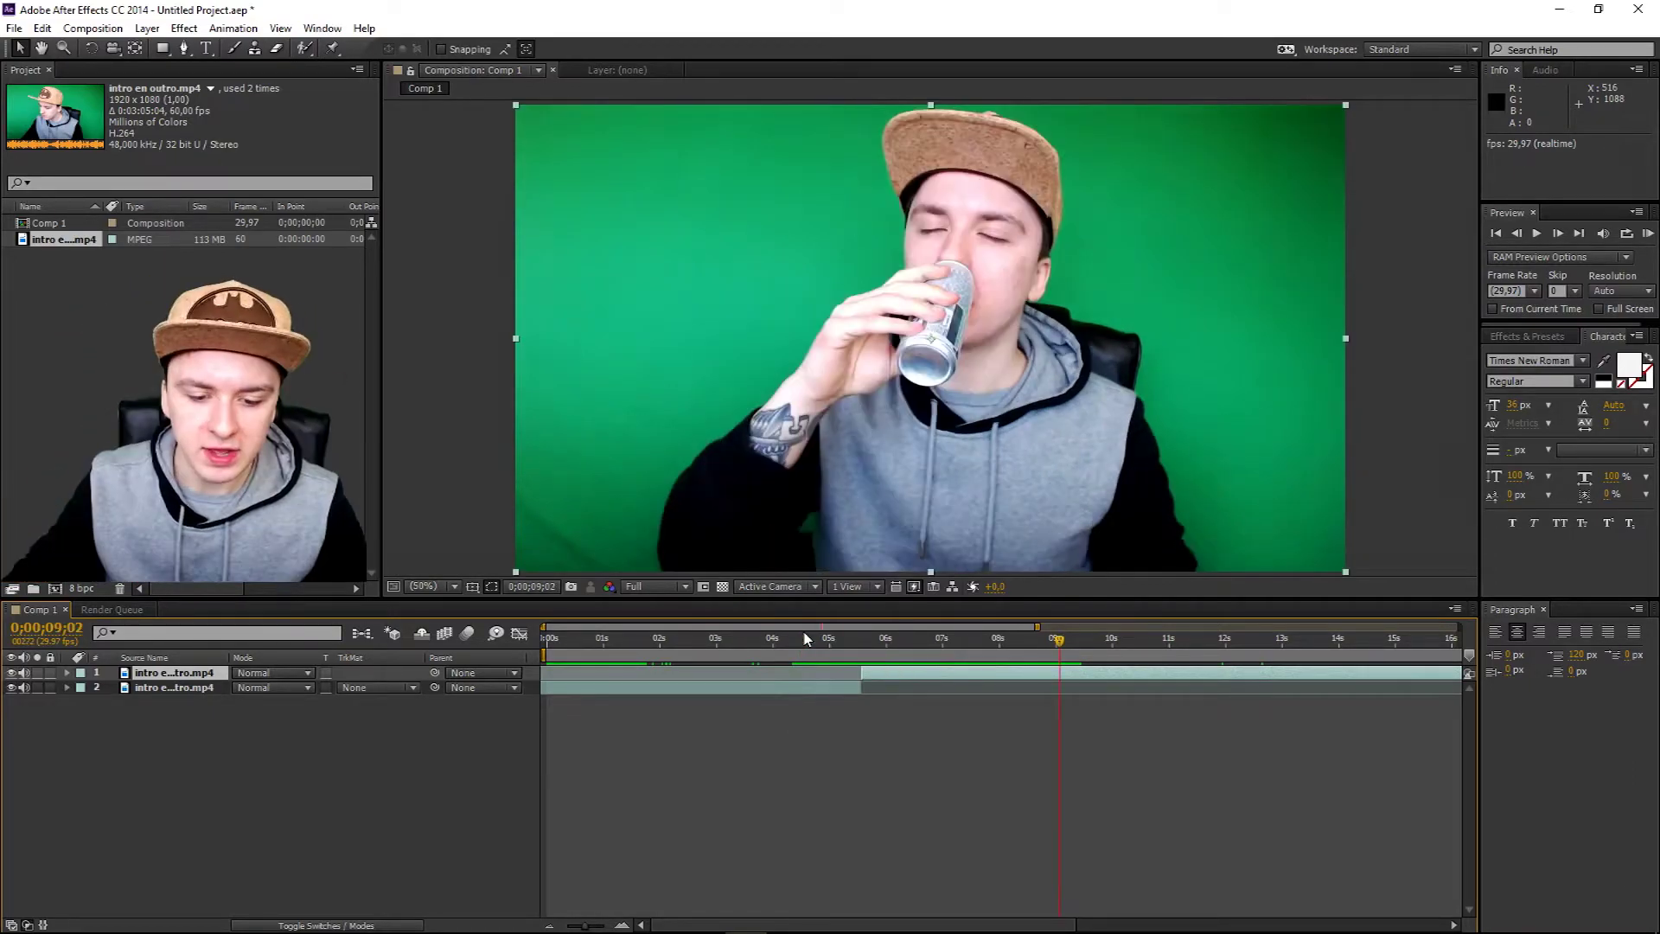
{"action": "left_click", "coordinate": [803, 640]}
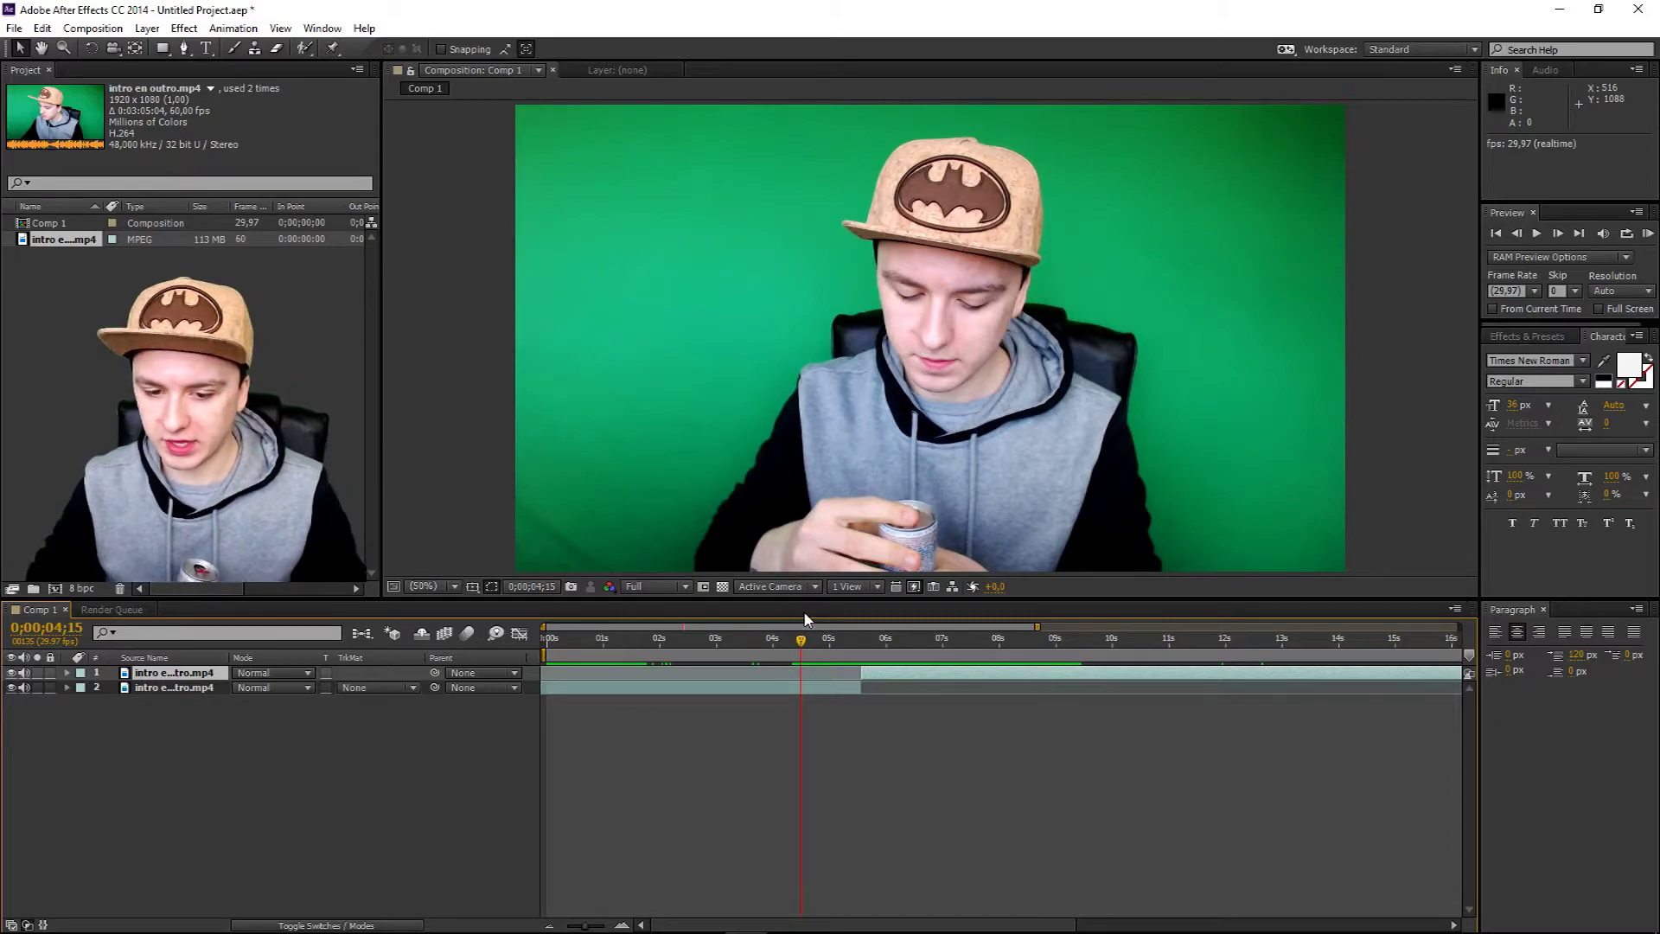
{"action": "key", "text": "space"}
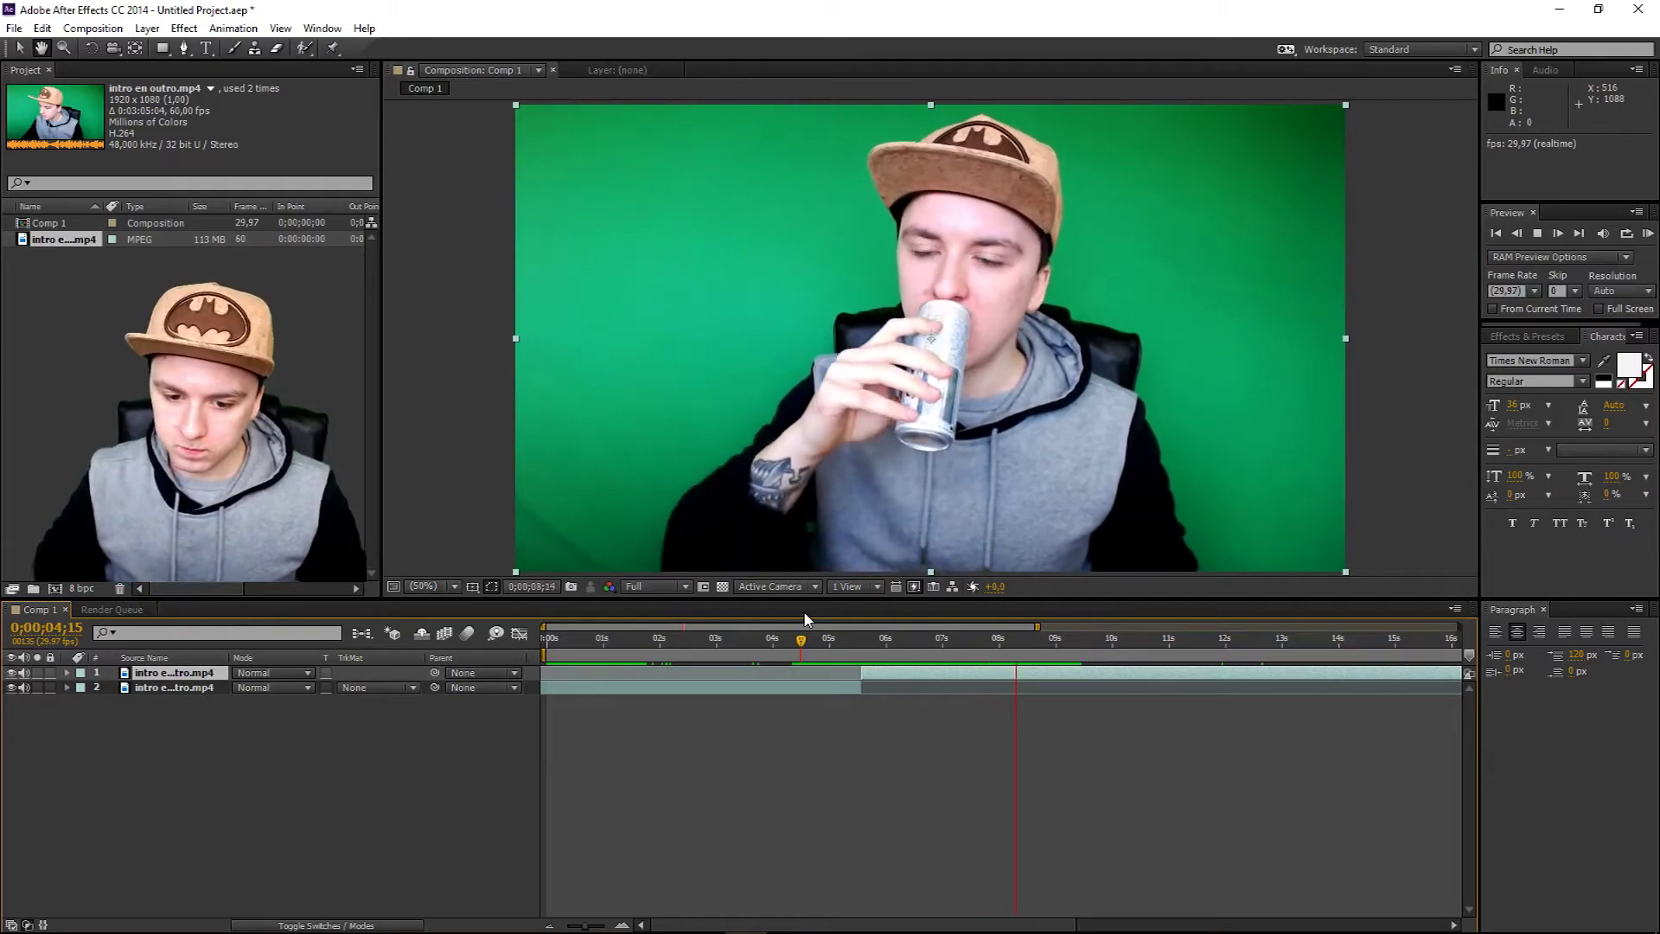
{"action": "left_click", "coordinate": [800, 640]}
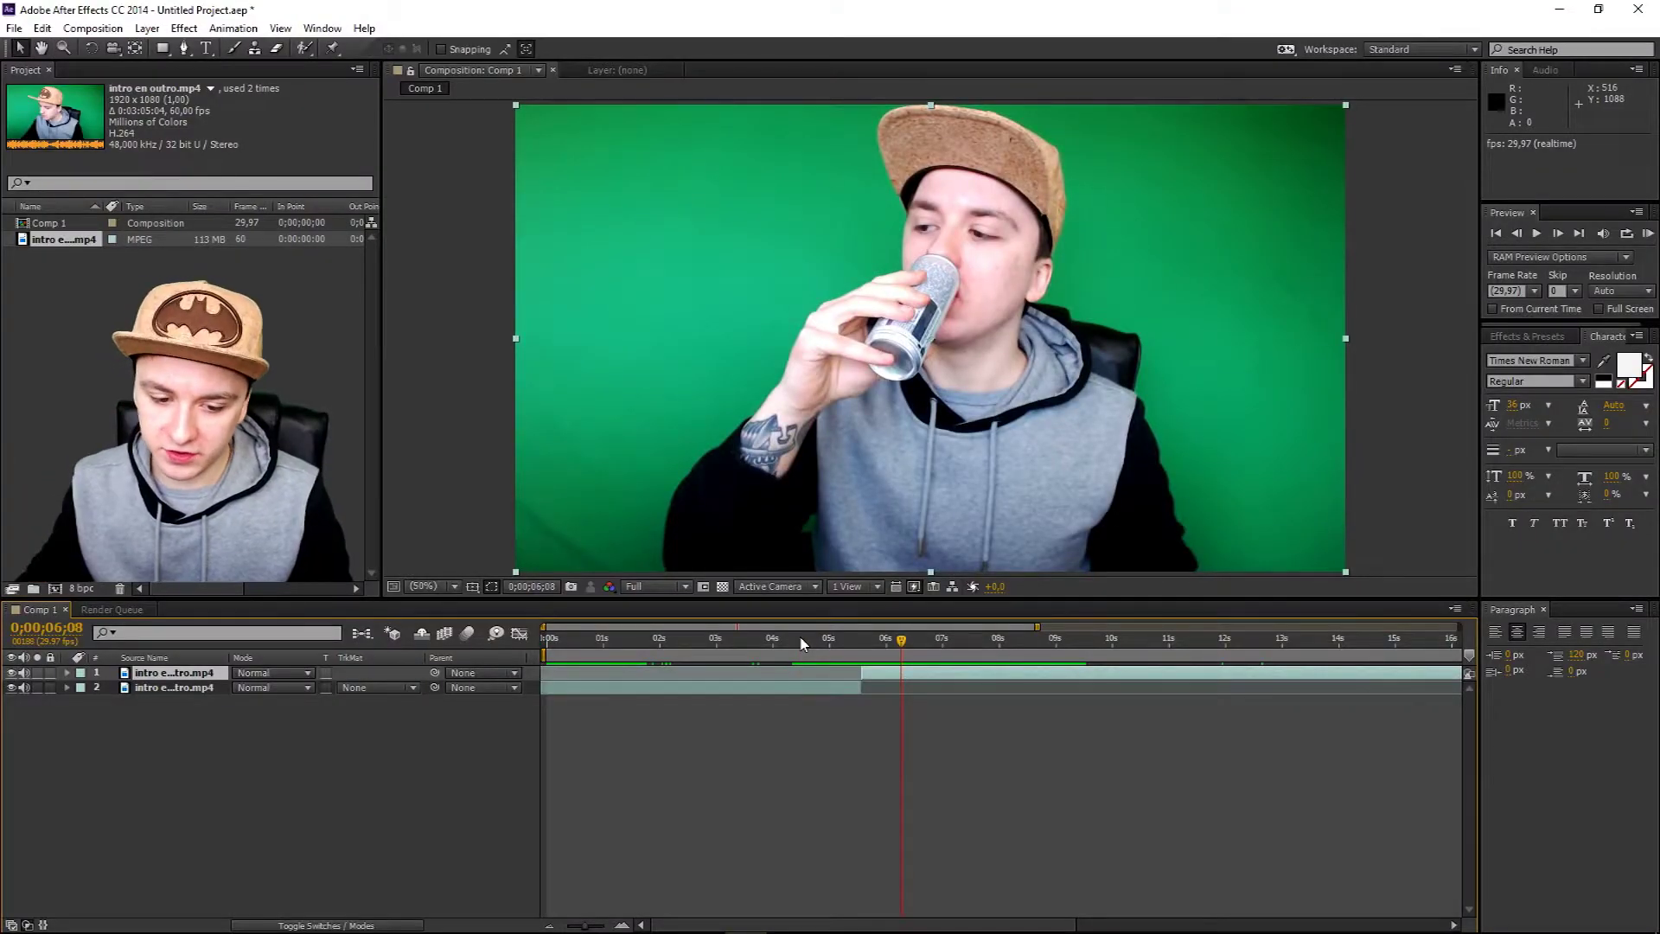
{"action": "left_click", "coordinate": [803, 643]}
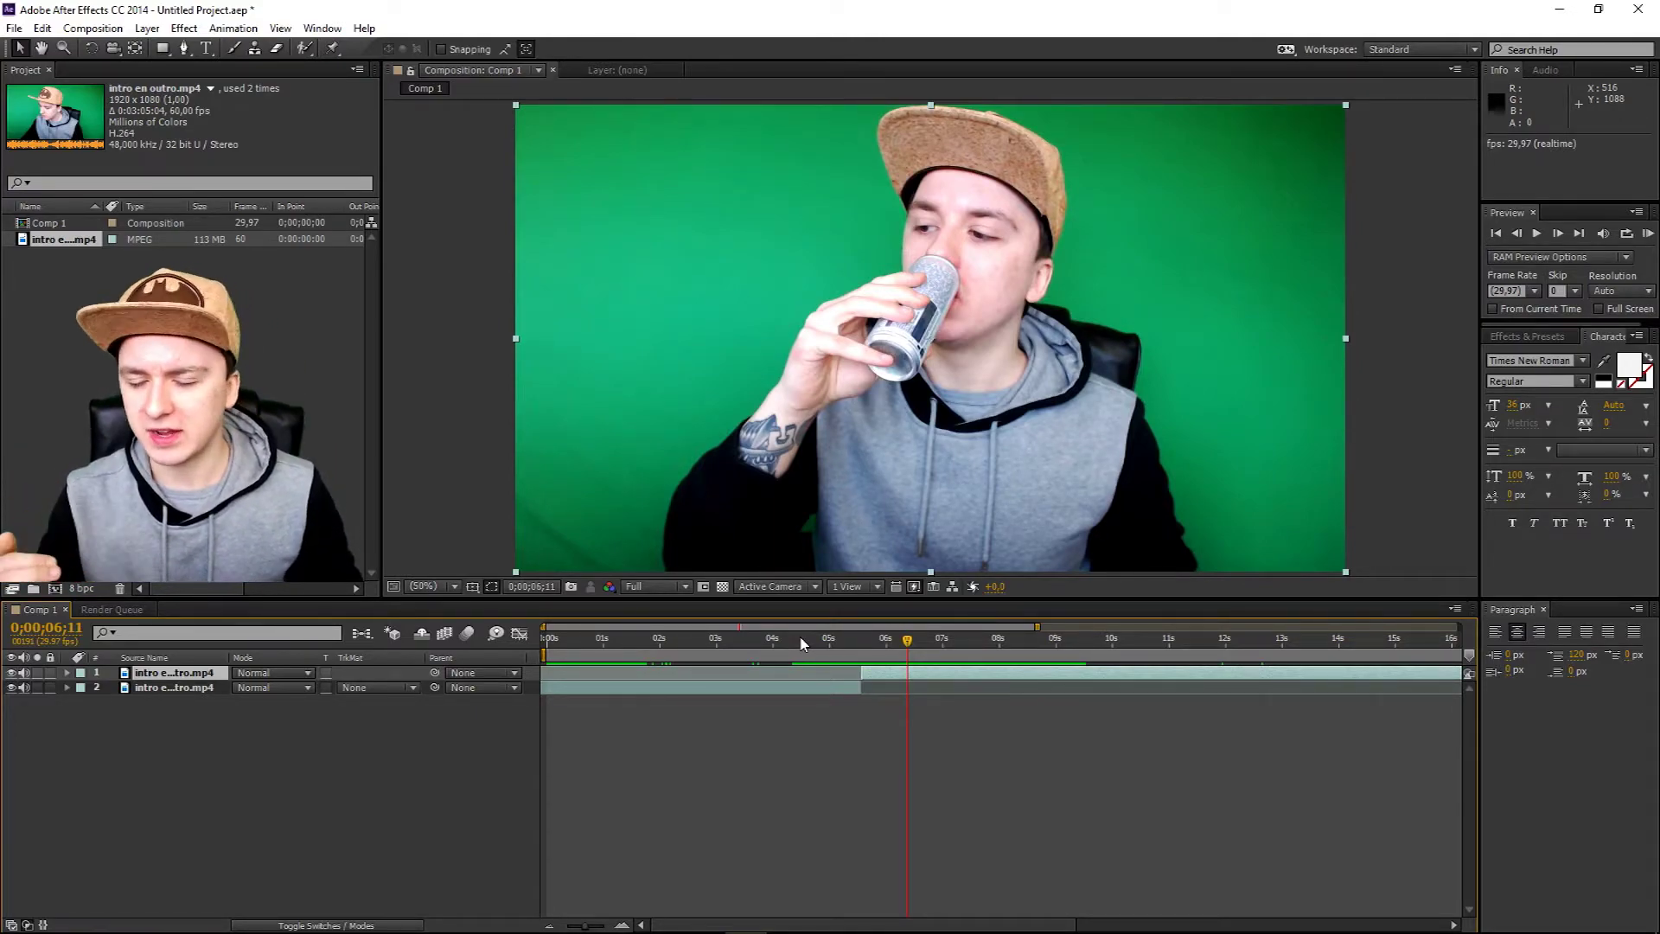
{"action": "left_click", "coordinate": [797, 642]}
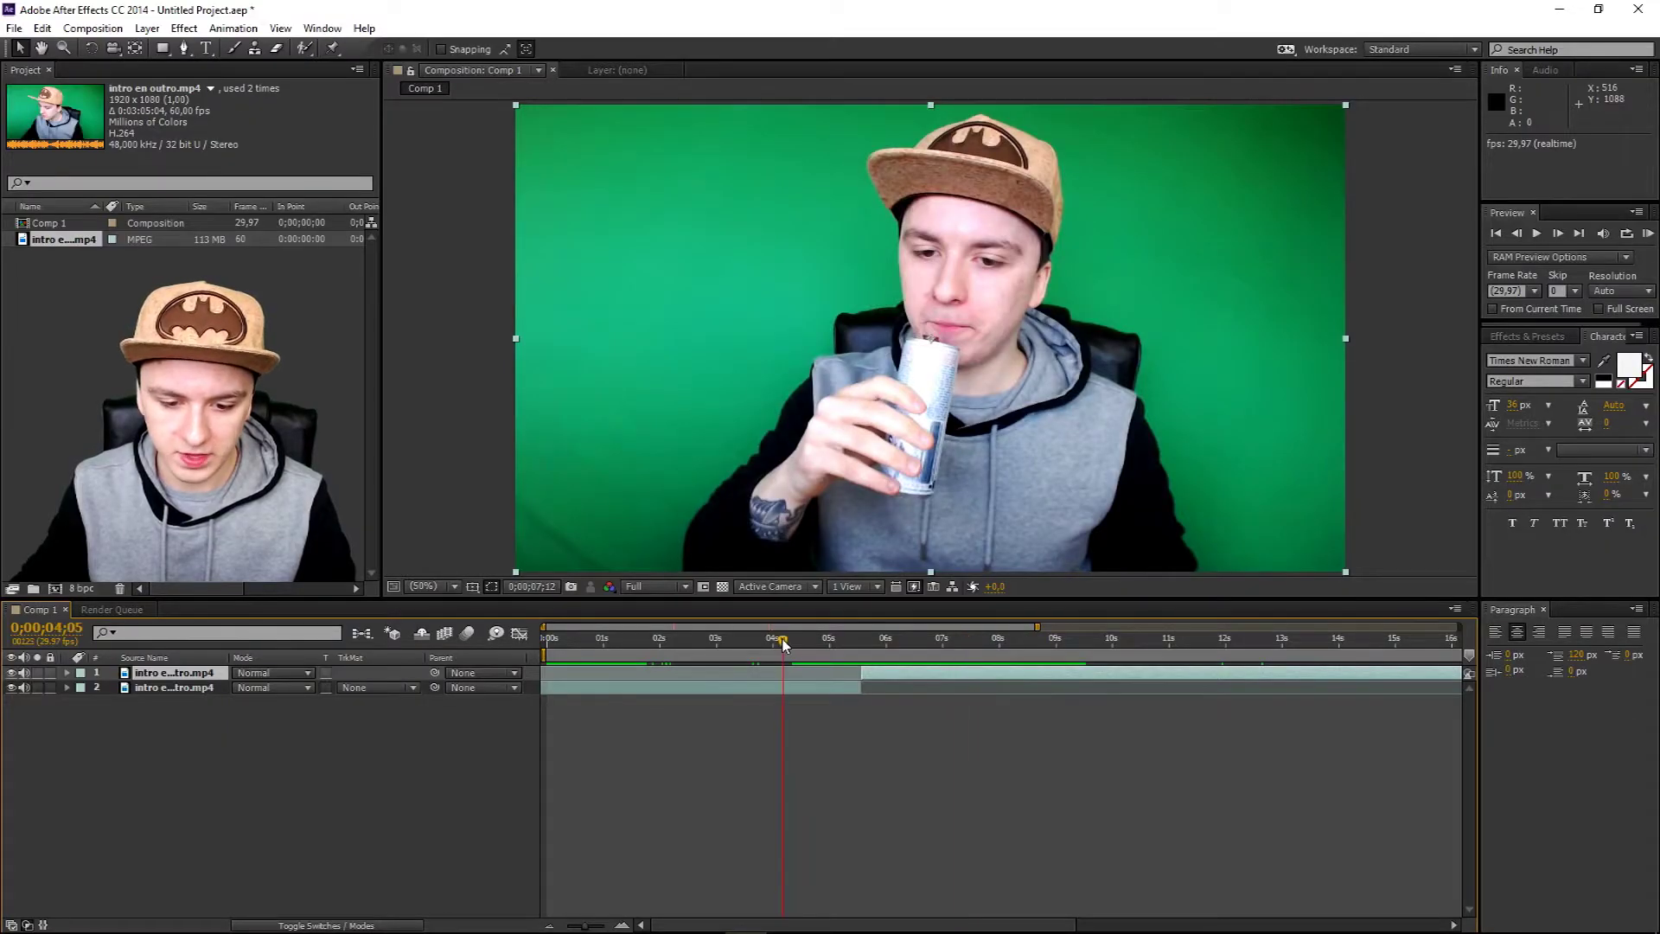
{"action": "left_click_drag", "start_coordinate": [782, 644], "coordinate": [880, 644]}
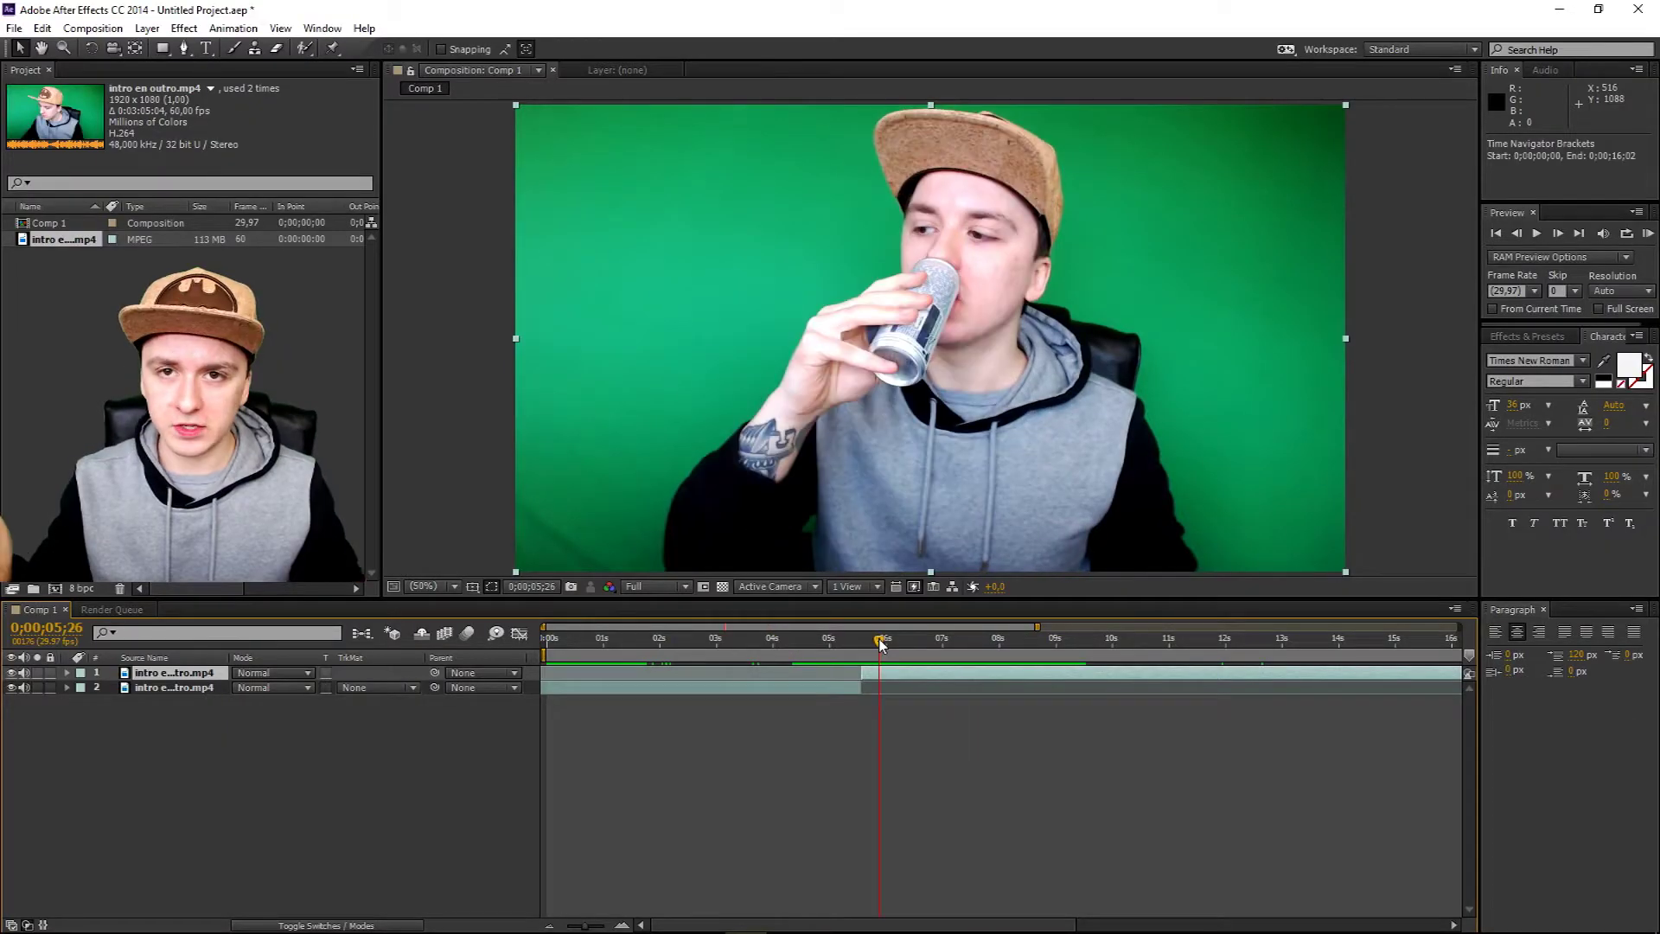